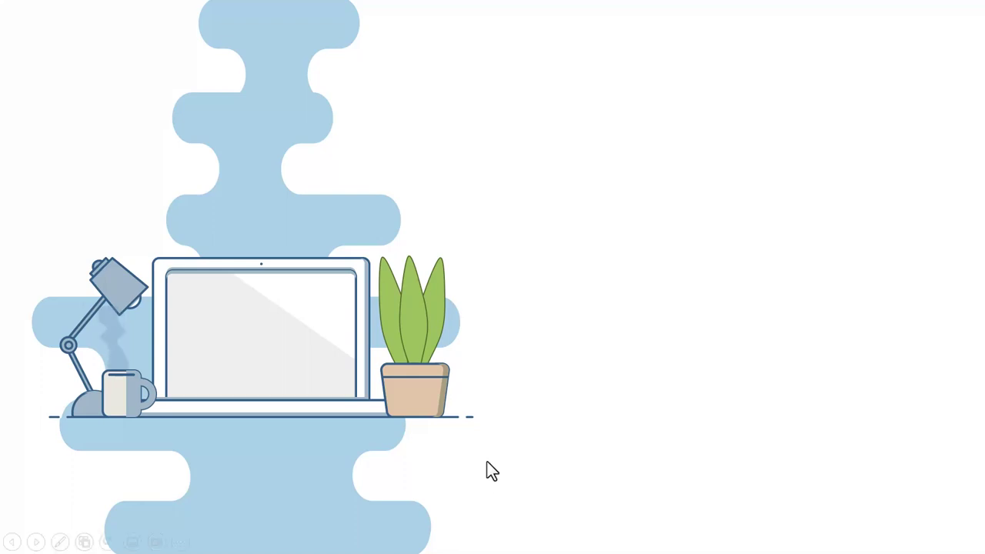
# Advance the slide show so the rocket launches from the laptop and the right-hand text appears.
pyautogui.click(547, 462)
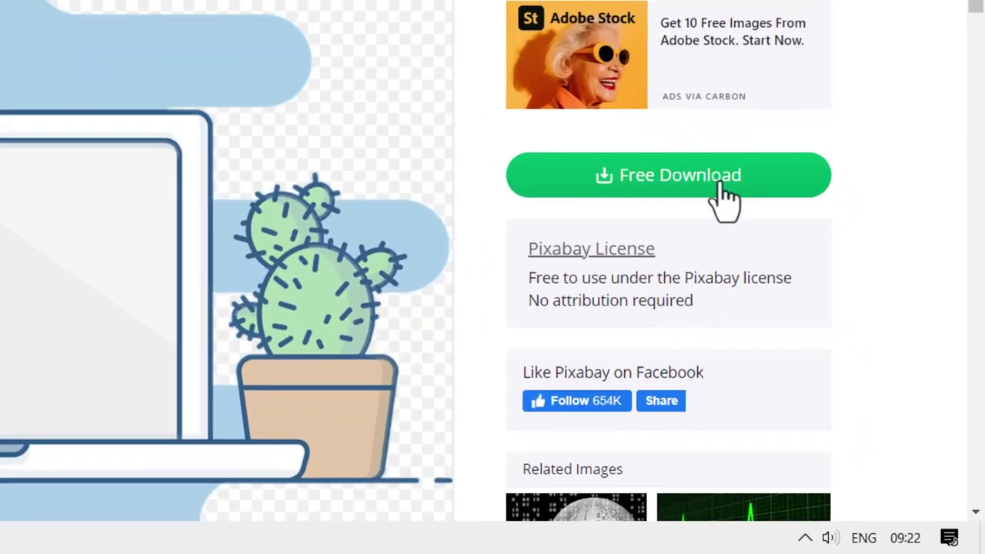
# Show the Pixabay download size options for the laptop vector, then for the Rocket Fast Quick vector.
pyautogui.click(830, 334)
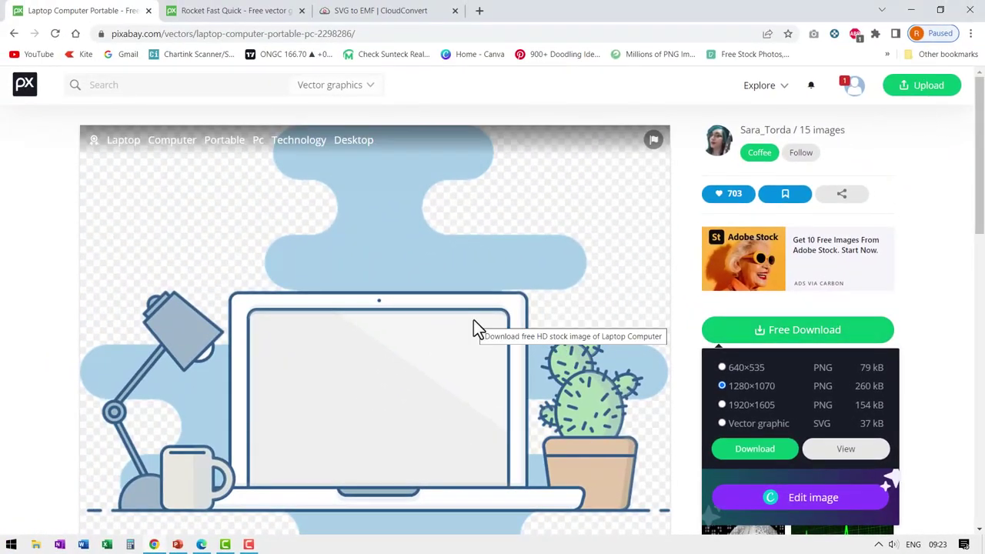
pyautogui.click(254, 10)
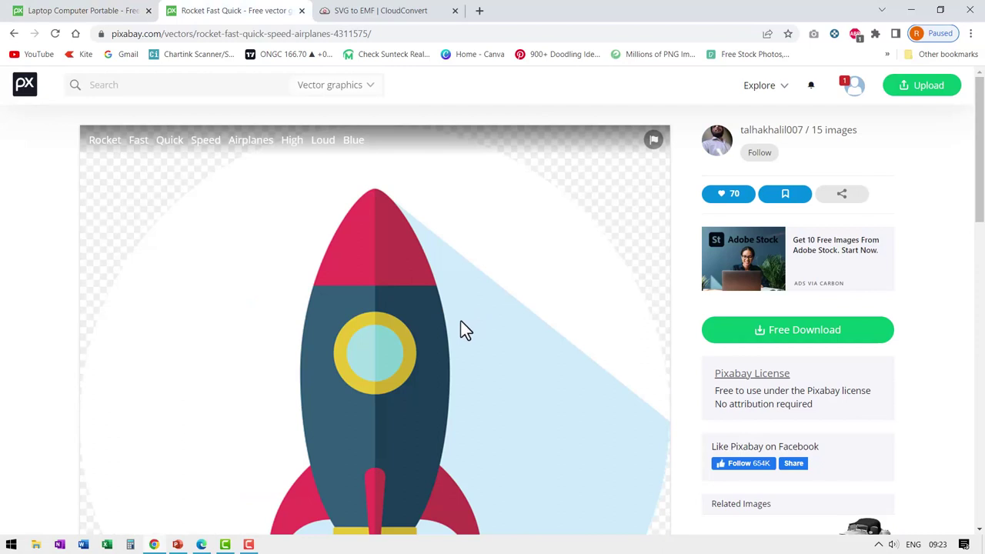
pyautogui.click(793, 339)
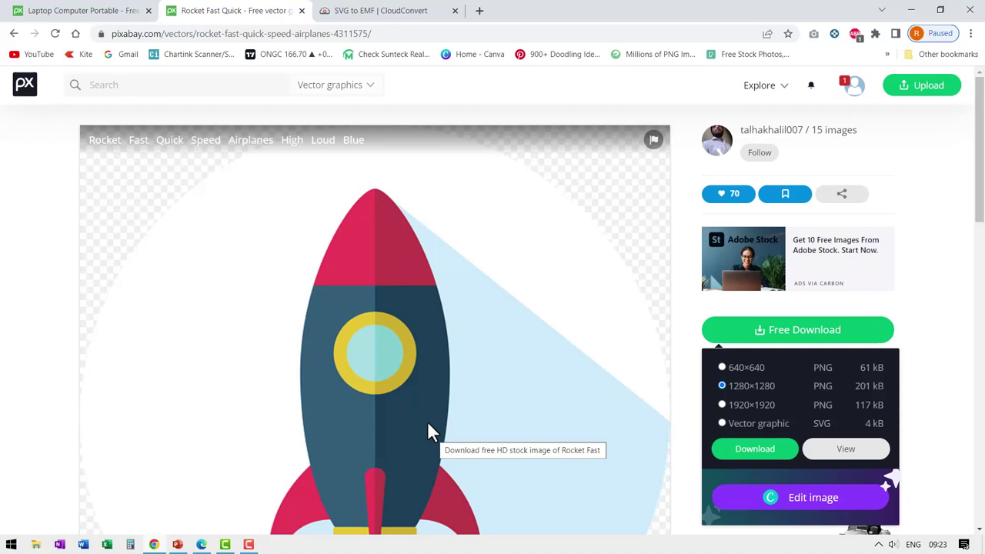
# Switch to the CloudConvert SVG-to-EMF converter page.
pyautogui.click(404, 11)
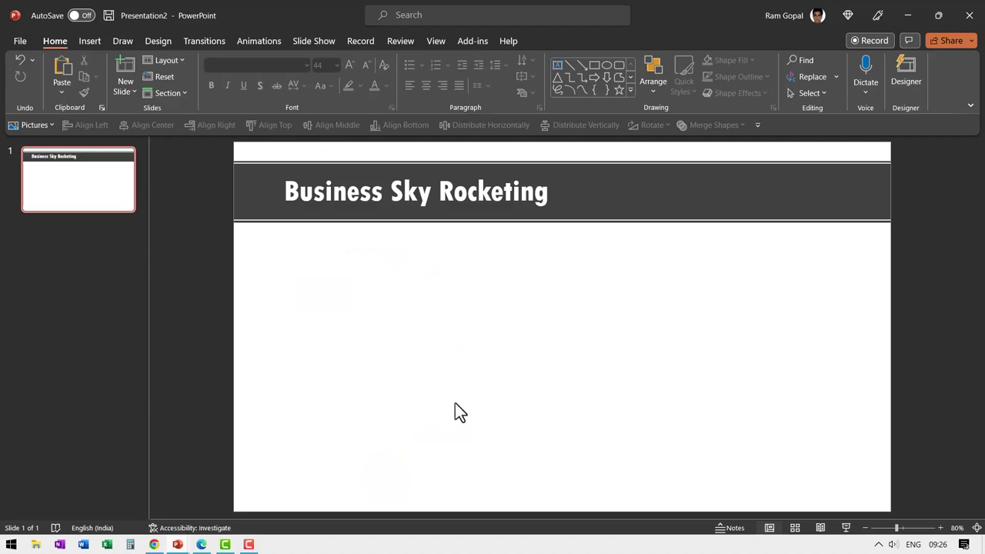
# Download the laptop and rocket illustrations from Pixabay as SVG vector graphics.
pyautogui.click(153, 545)
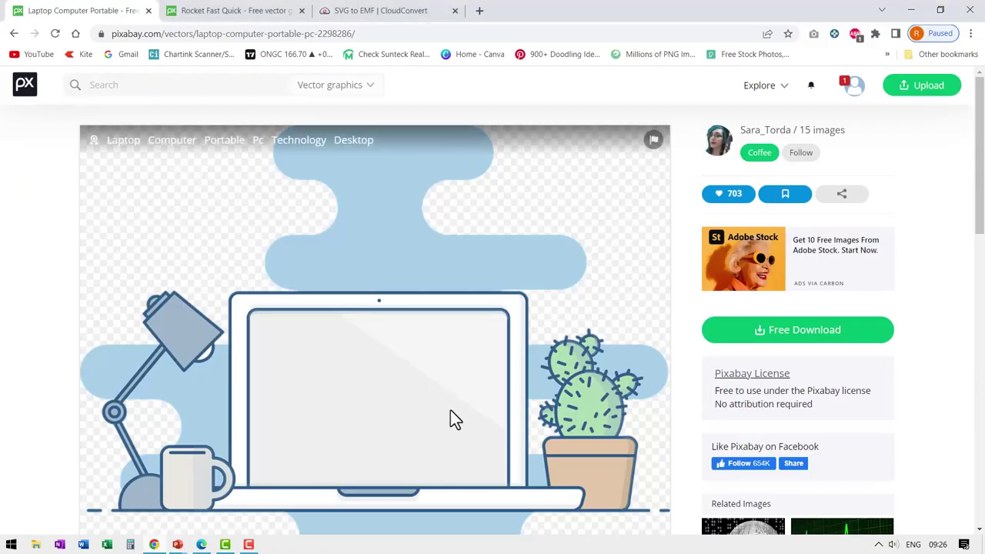
pyautogui.click(760, 336)
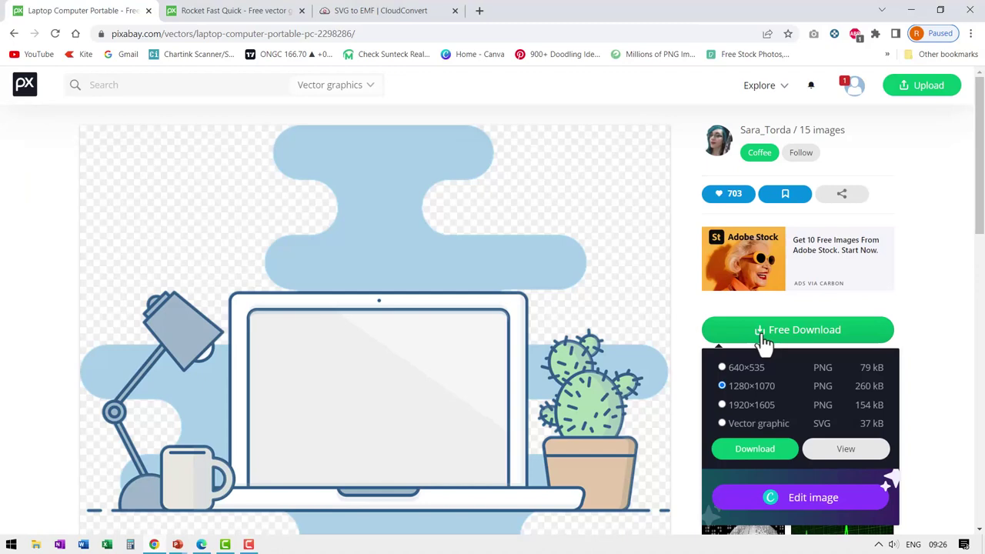
pyautogui.click(756, 446)
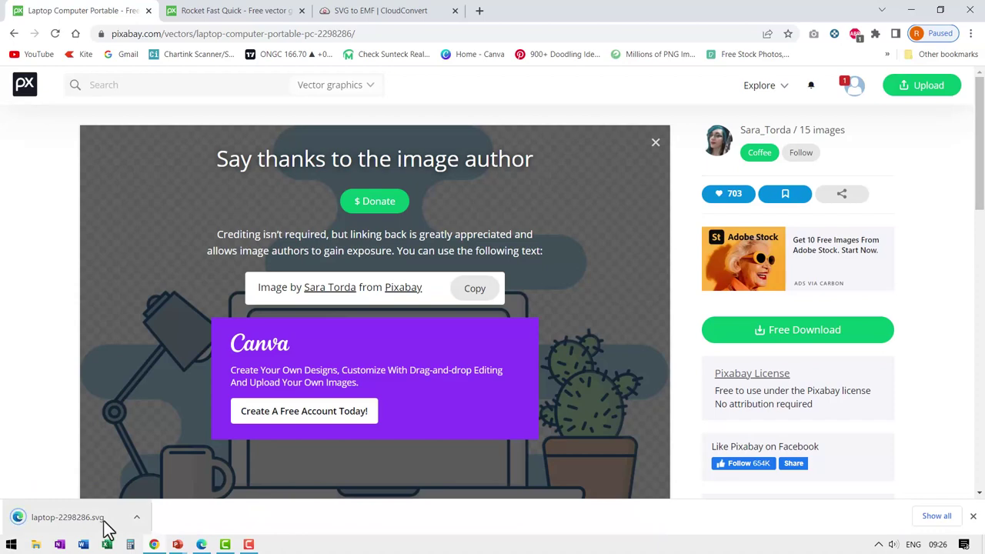
pyautogui.click(232, 14)
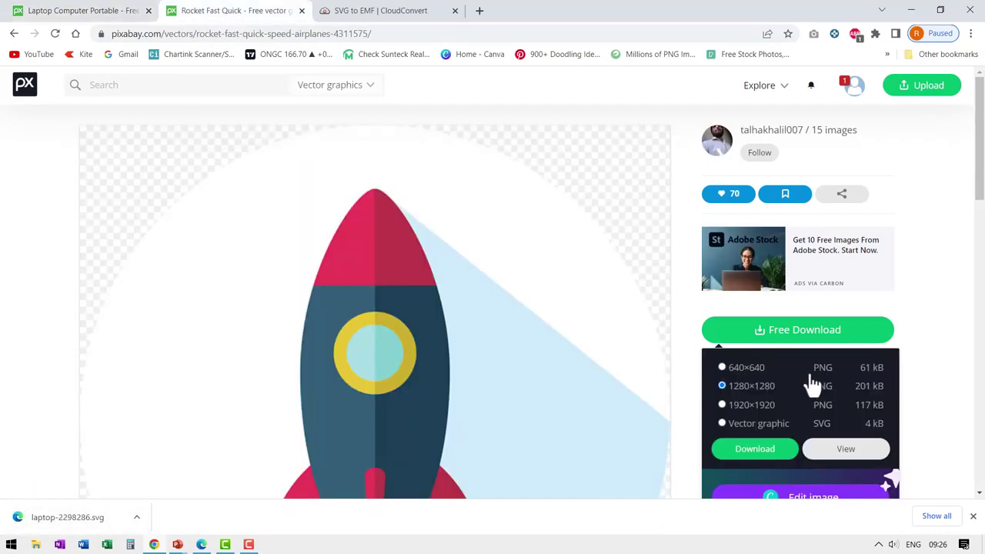
pyautogui.click(756, 451)
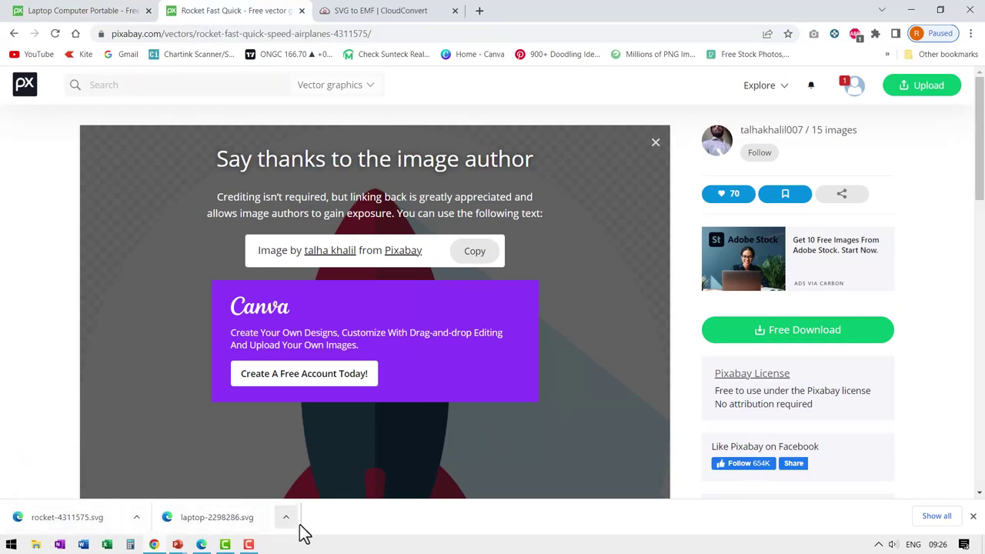
# In Downloads, select laptop-2298286.svg and rocket-4311575.svg and copy both files.
pyautogui.click(286, 518)
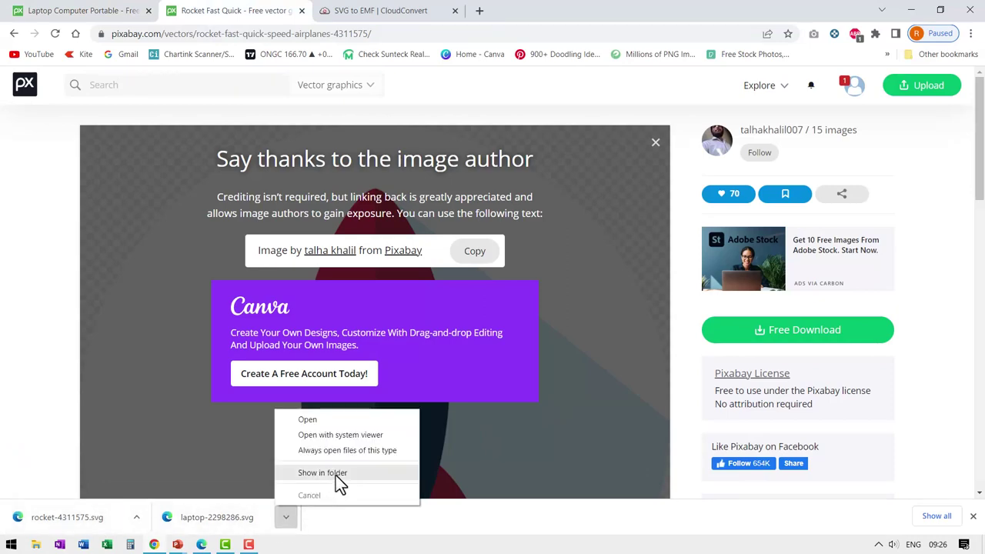
pyautogui.click(335, 474)
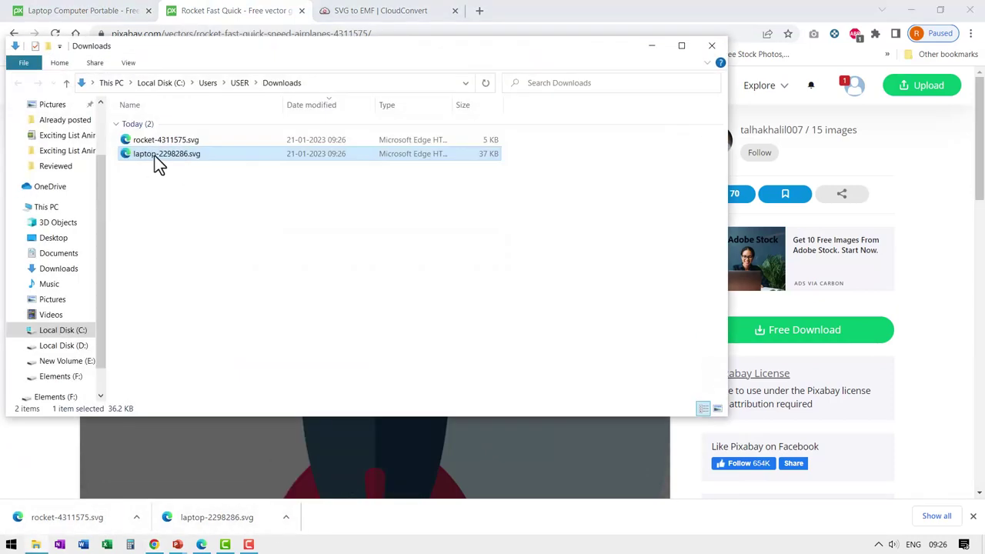
pyautogui.click(163, 140)
pyautogui.keyDown('ctrl'); pyautogui.click(174, 158); pyautogui.keyUp('ctrl')
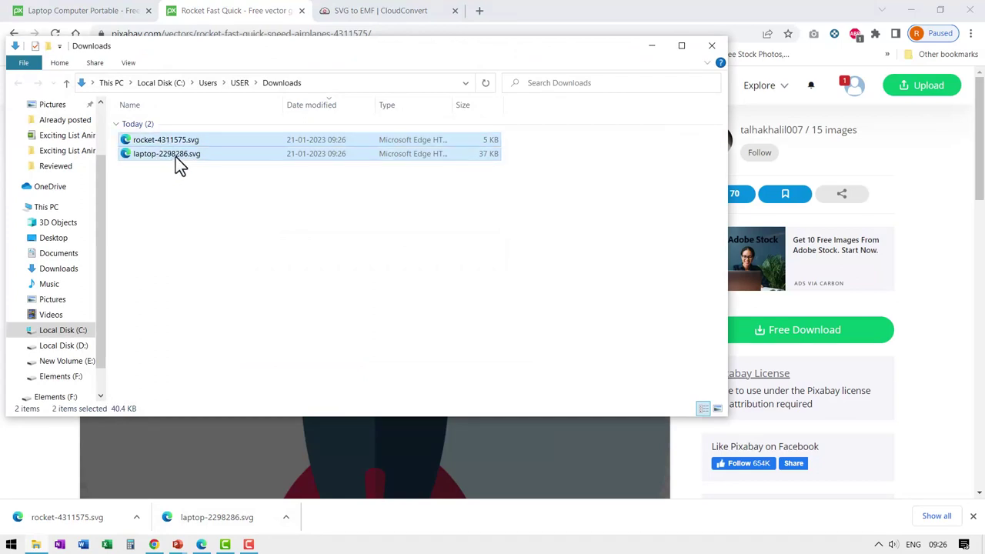
pyautogui.rightClick(176, 157)
pyautogui.click(214, 368)
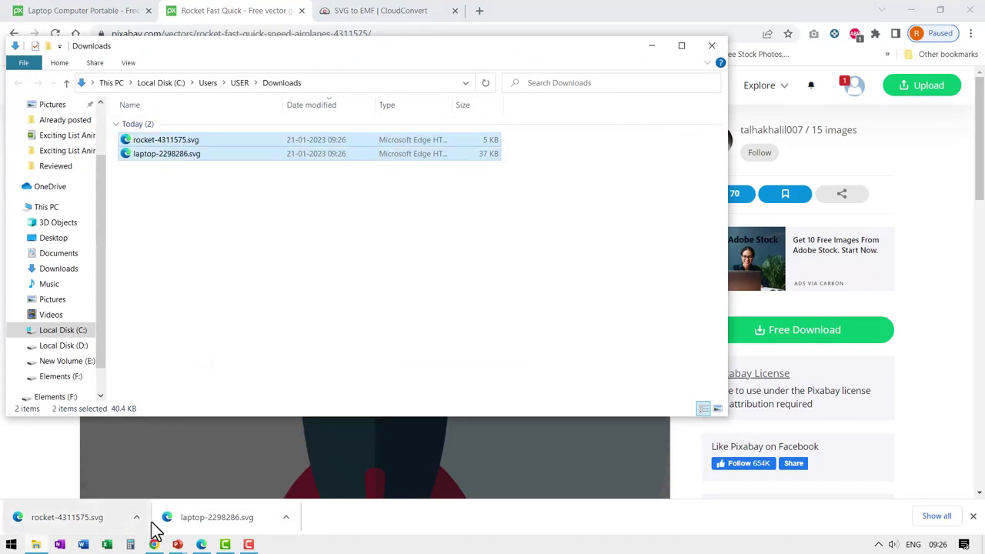
# Paste the copied laptop and rocket SVGs onto the Presentation2 slide.
pyautogui.moveTo(177, 544)
pyautogui.click(264, 510)
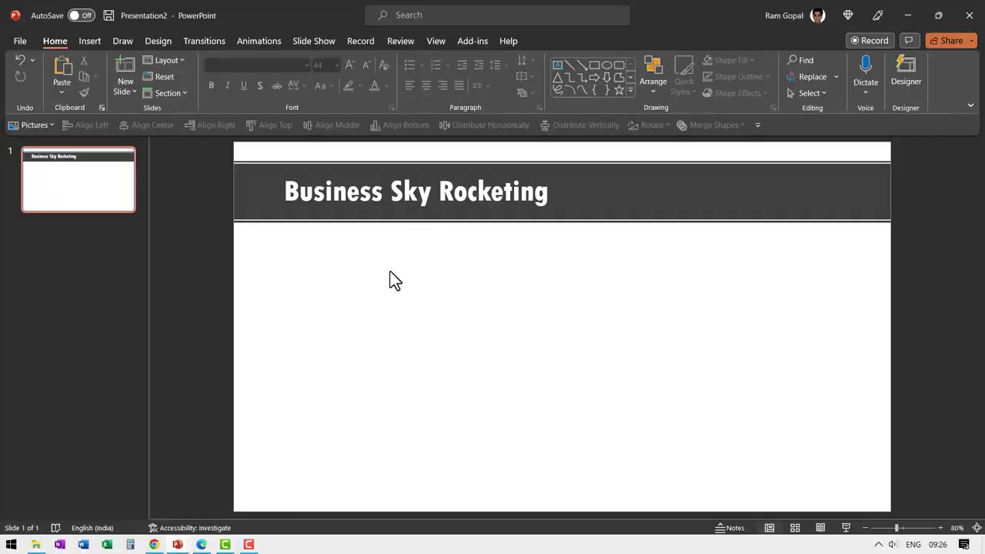
pyautogui.rightClick(391, 275)
pyautogui.click(405, 336)
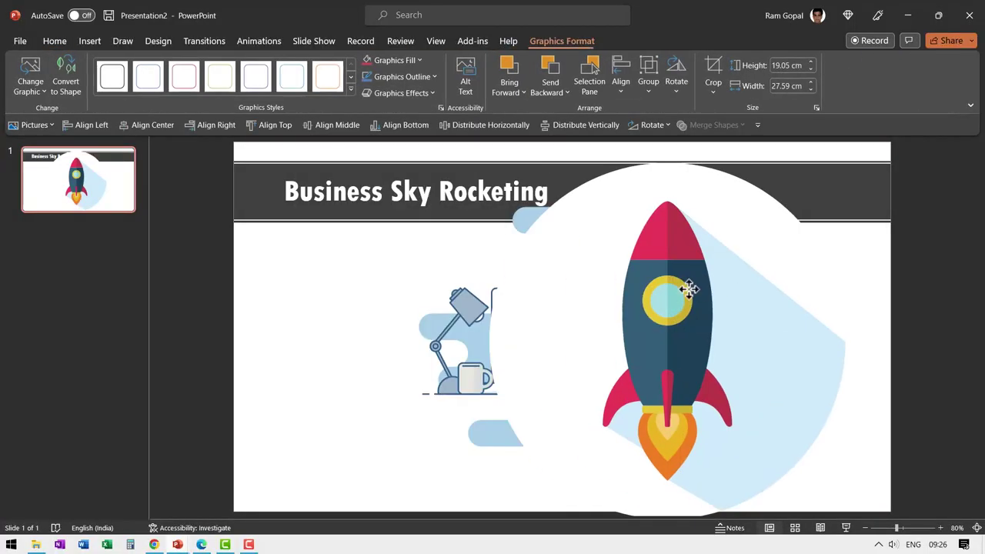
# Move the rocket right and the laptop left, then convert the rocket into editable shapes.
pyautogui.moveTo(689, 289); pyautogui.dragTo(762, 291)
pyautogui.moveTo(396, 303); pyautogui.dragTo(229, 294)
pyautogui.click(656, 291)
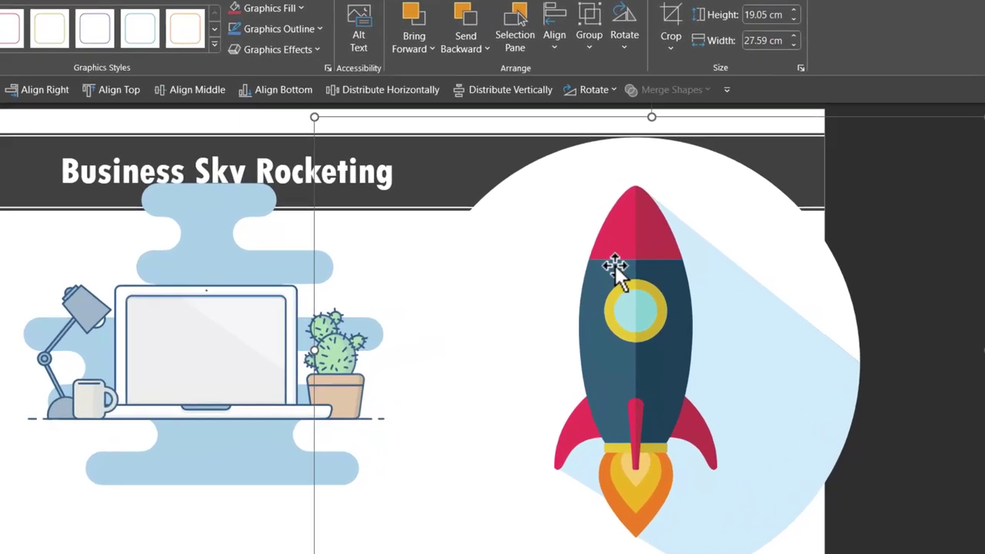
pyautogui.rightClick(670, 268)
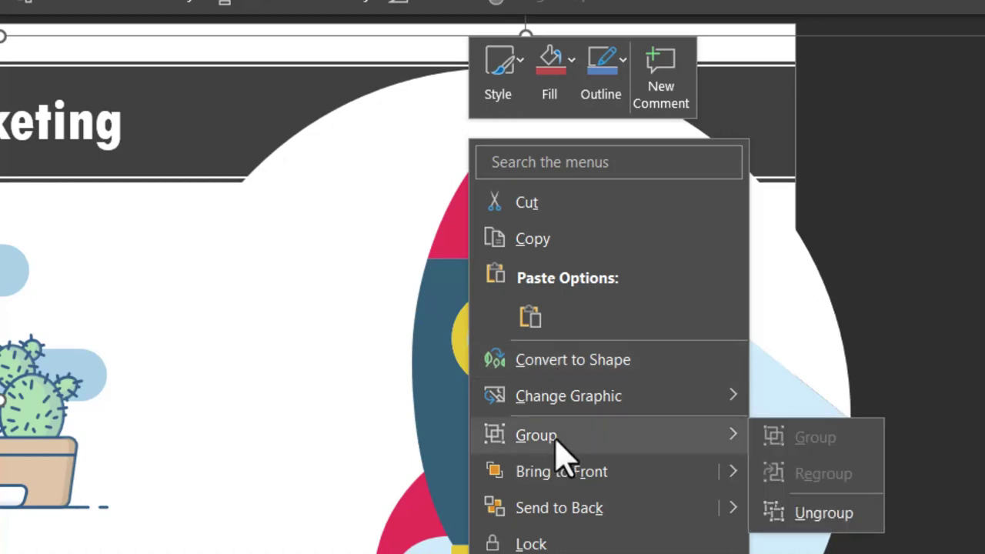
pyautogui.click(548, 359)
# Cut the rocket away from its white circle backdrop and delete the circle.
pyautogui.click(605, 306)
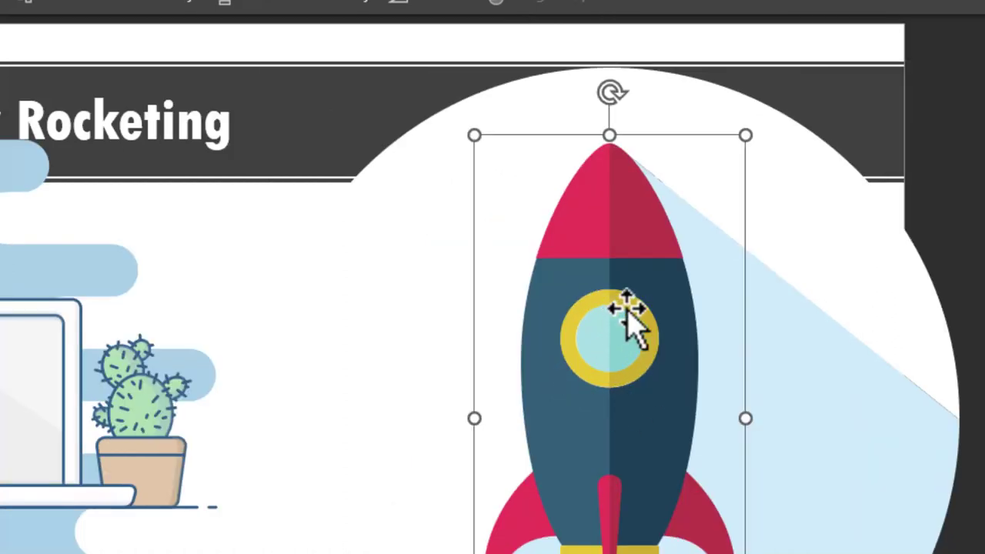
pyautogui.moveTo(622, 319); pyautogui.dragTo(495, 308)
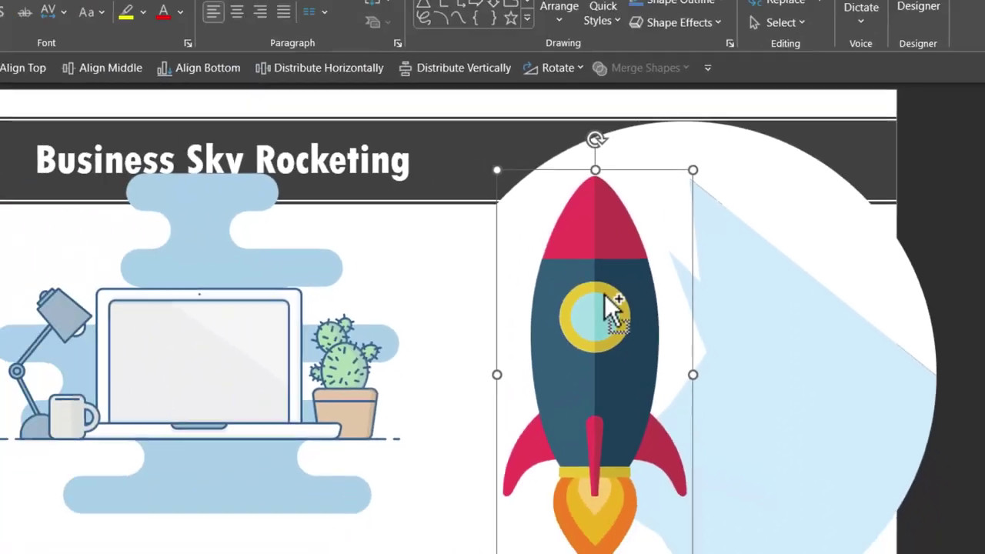
pyautogui.press('Delete')
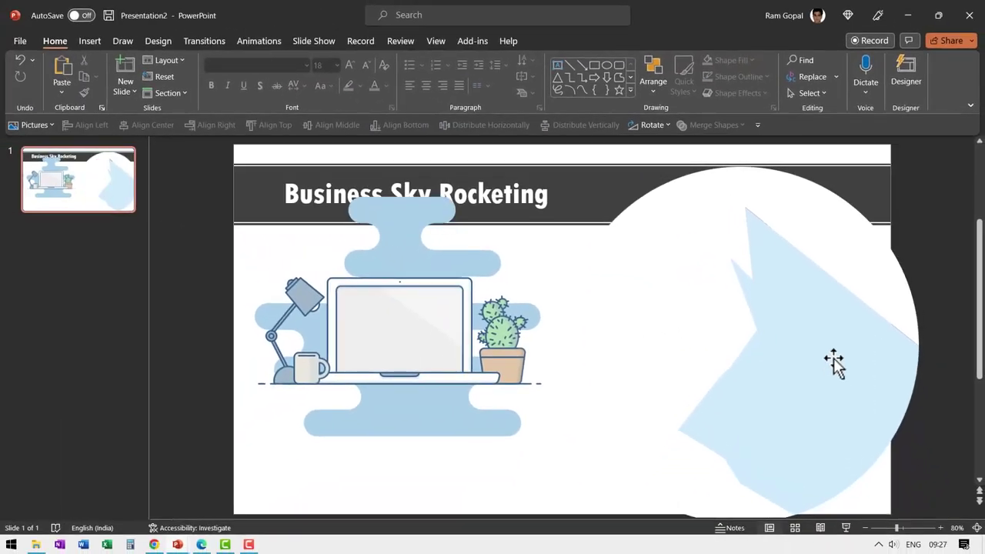
pyautogui.click(766, 381)
pyautogui.press('Delete')
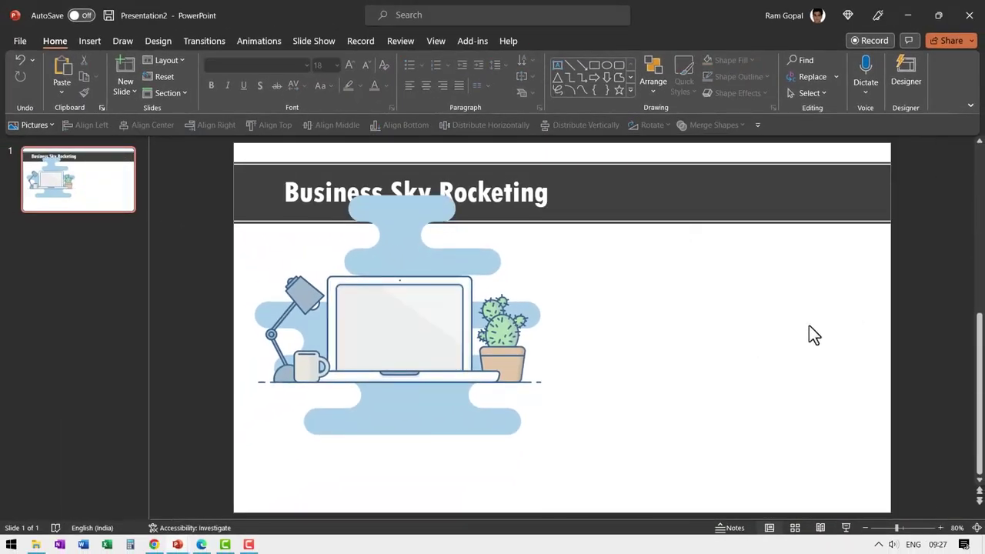
# Paste the rocket back, shrink it, and place it on the slide's right side.
pyautogui.hotkey('ctrl', 'v')
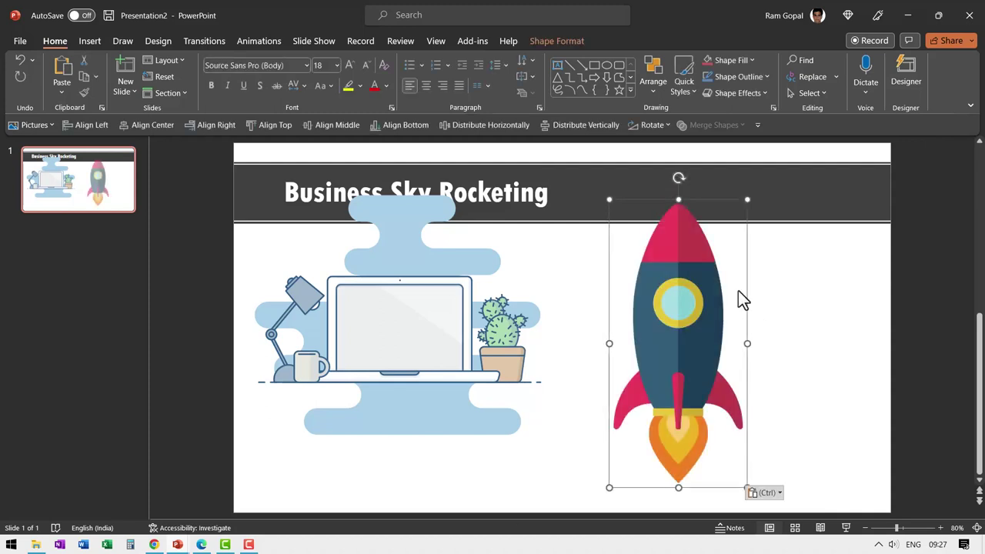
pyautogui.moveTo(748, 199); pyautogui.dragTo(653, 357)
pyautogui.moveTo(654, 392); pyautogui.dragTo(813, 272)
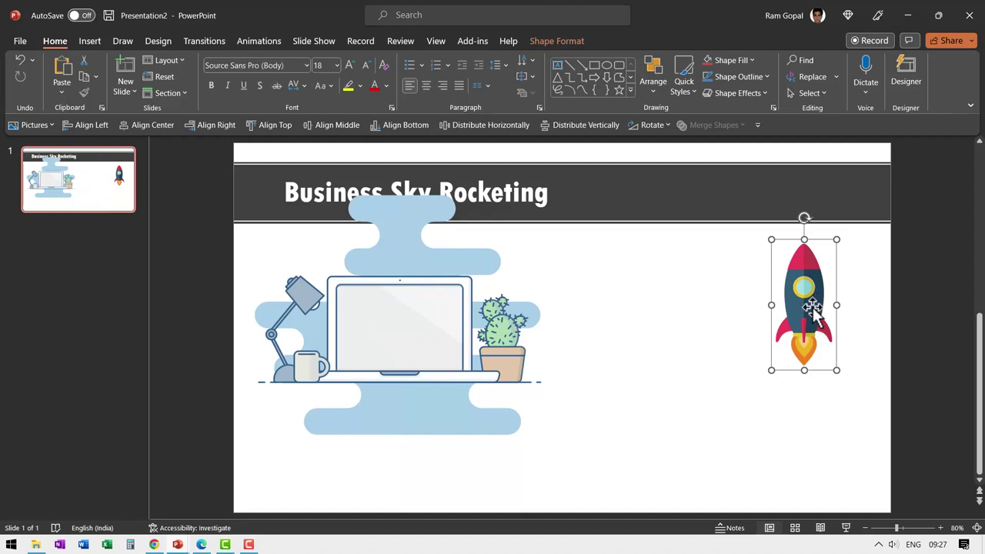
# Convert the laptop illustration into editable shapes.
pyautogui.click(437, 291)
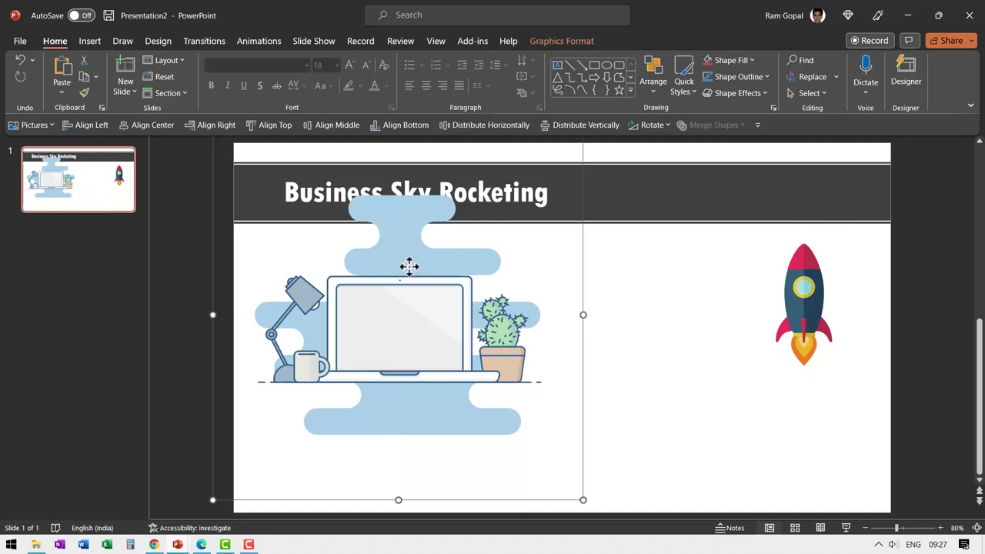
pyautogui.rightClick(410, 266)
pyautogui.click(483, 310)
pyautogui.click(649, 313)
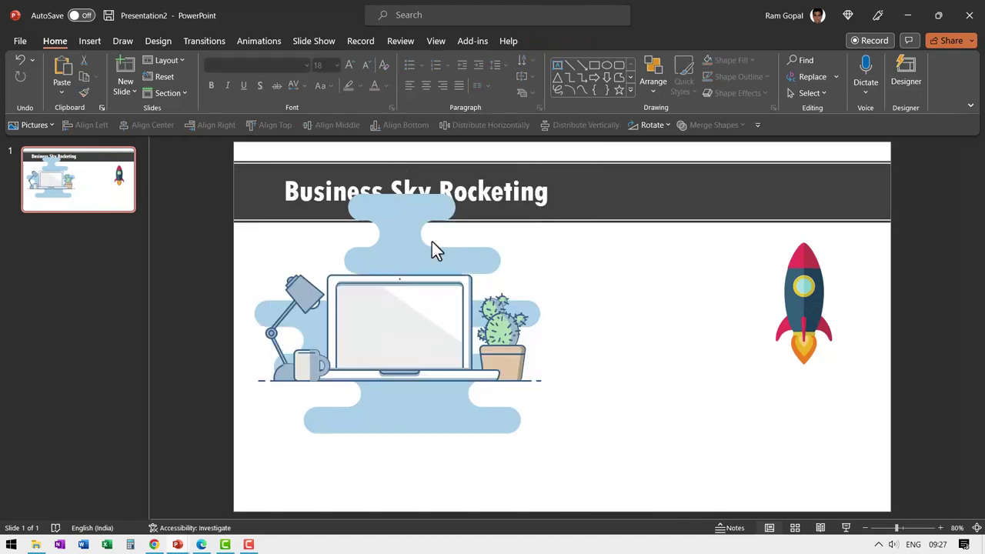
# Stretch the blue backdrop to the slide top, send it behind the title, and move the rocket beside the laptop.
pyautogui.click(431, 242)
pyautogui.moveTo(396, 187); pyautogui.dragTo(397, 141)
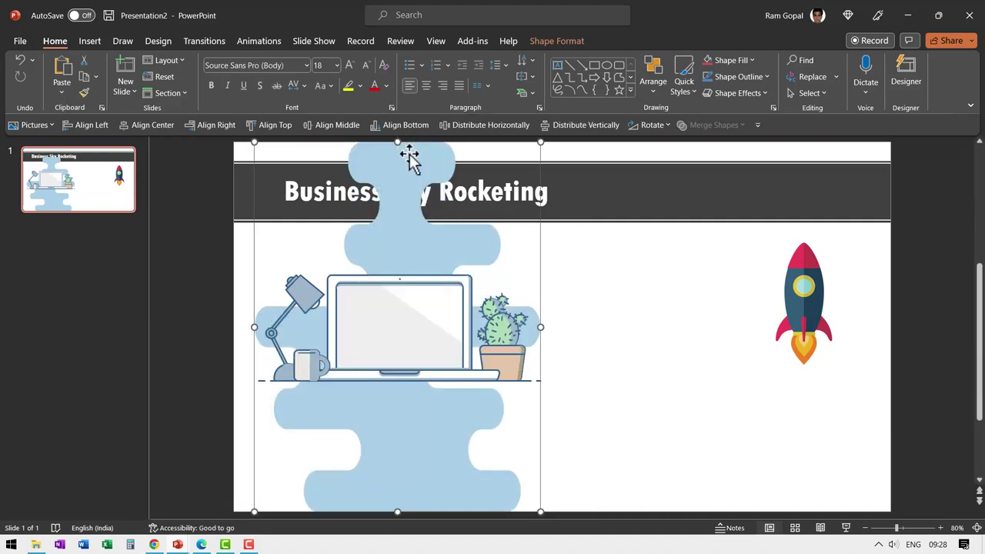
pyautogui.rightClick(405, 151)
pyautogui.click(448, 339)
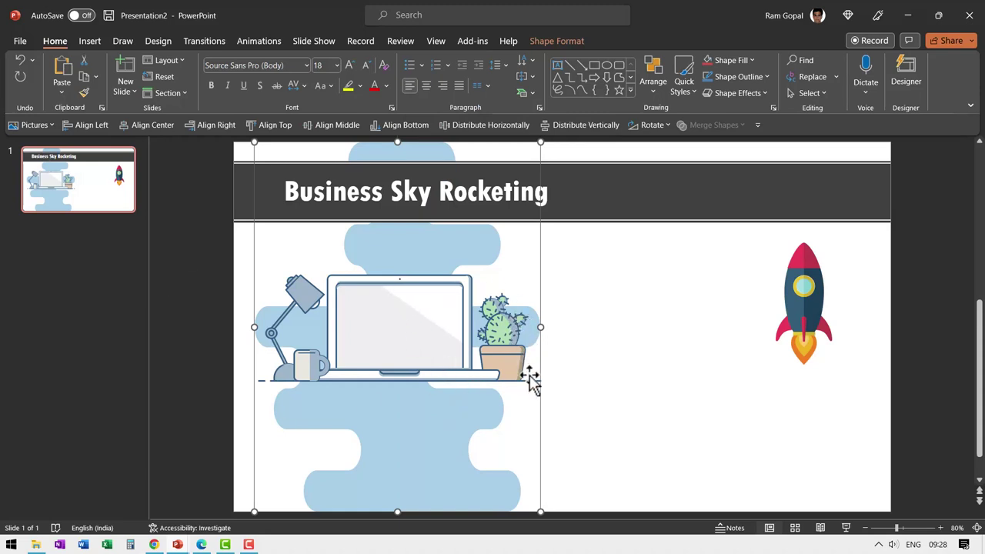
pyautogui.click(804, 300)
pyautogui.moveTo(803, 300); pyautogui.dragTo(645, 334)
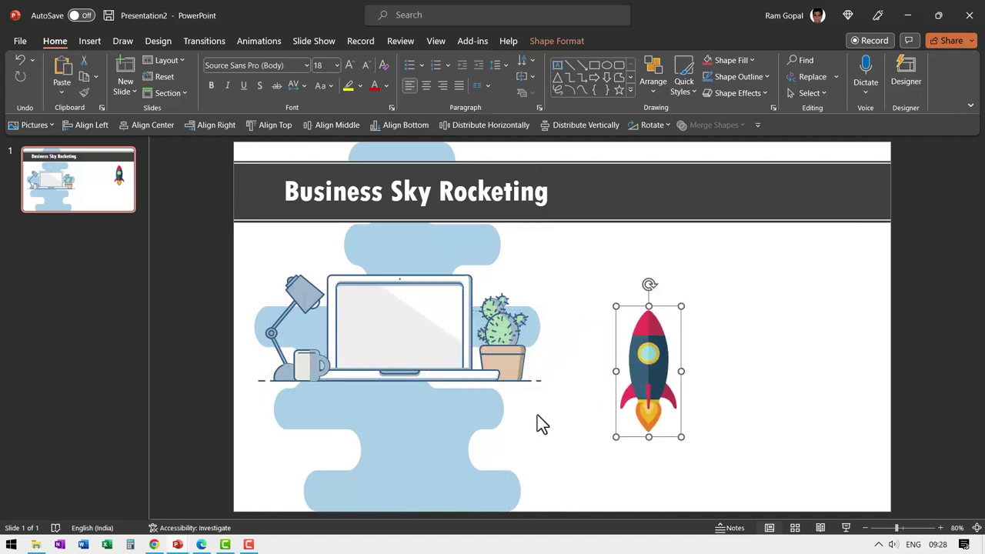
# Move the rocket onto the desk beneath the laptop.
pyautogui.click(570, 406)
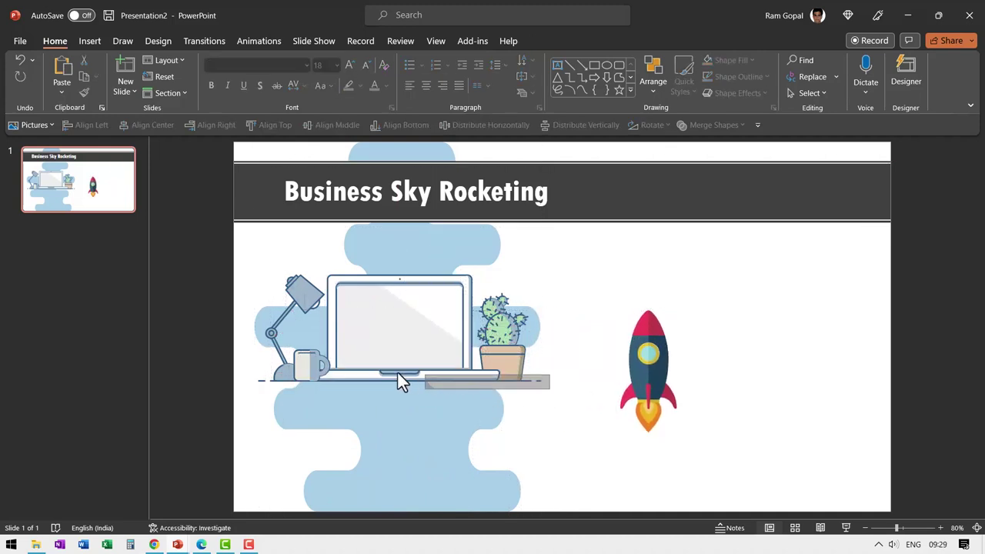
pyautogui.click(344, 383)
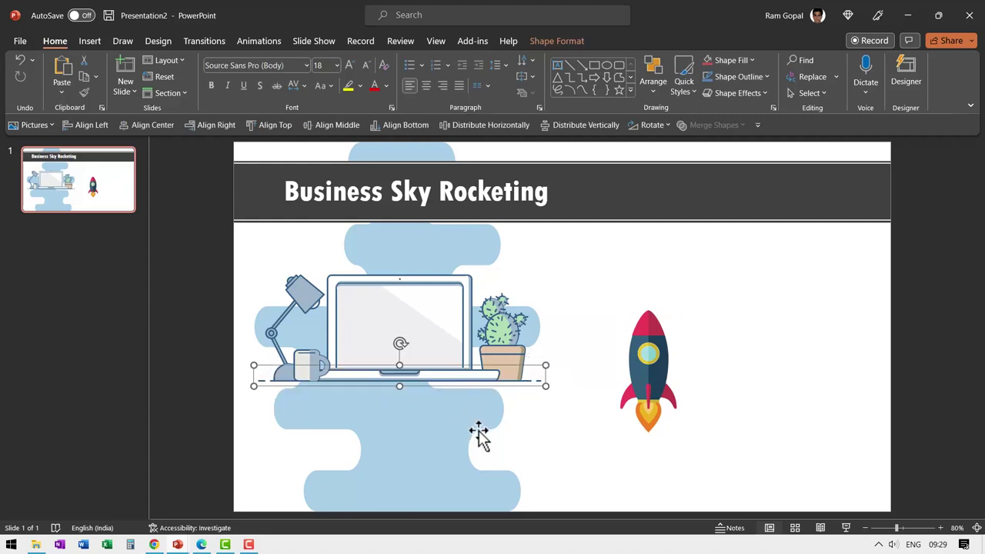
pyautogui.moveTo(635, 358); pyautogui.dragTo(385, 360)
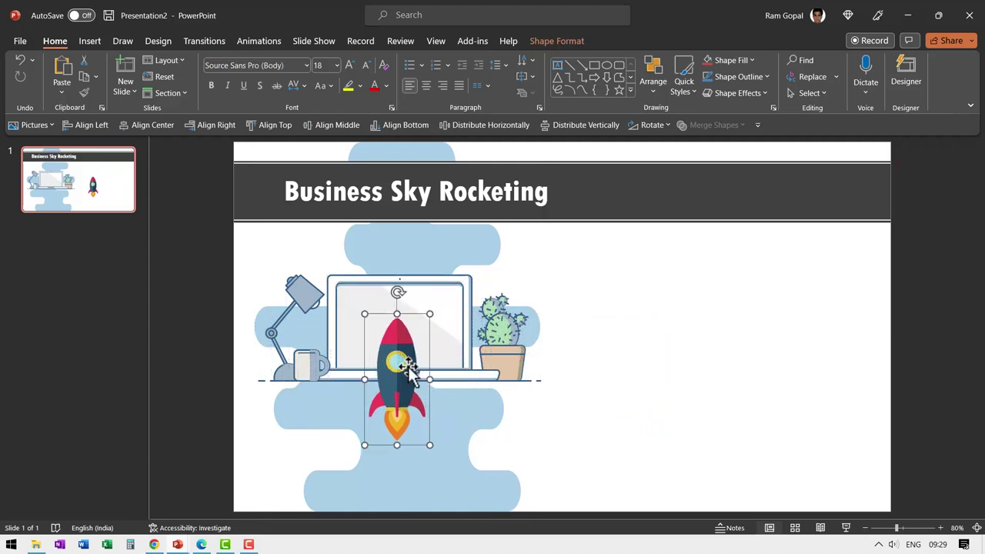
# Bring the desk line to the front and tuck the rocket below it inside the laptop screen.
pyautogui.click(491, 378)
pyautogui.rightClick(491, 378)
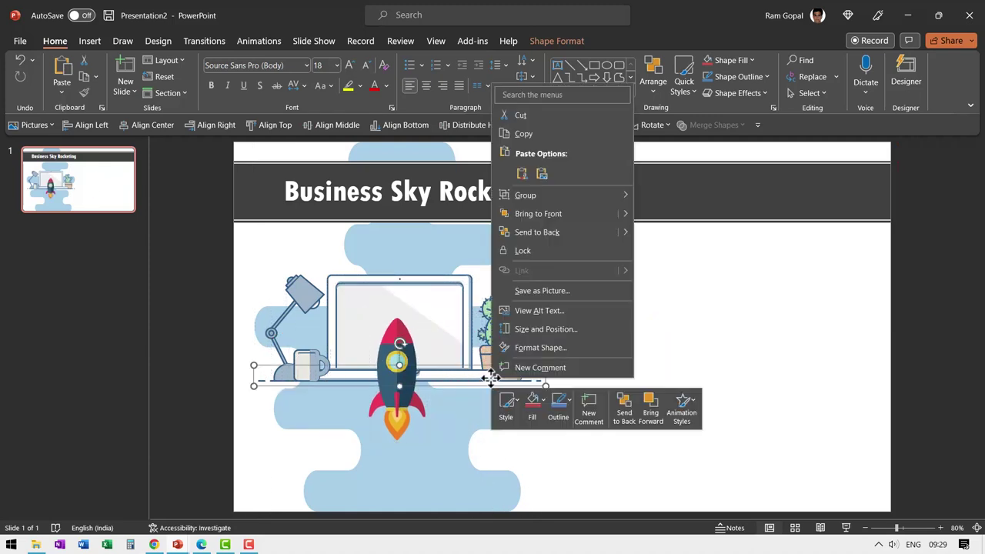
pyautogui.click(541, 215)
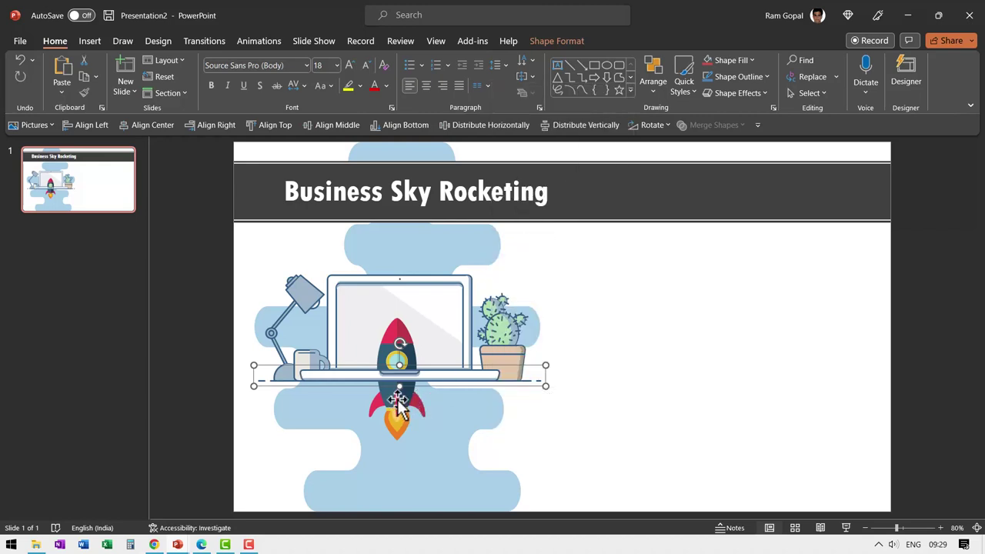
pyautogui.moveTo(410, 406); pyautogui.dragTo(403, 320)
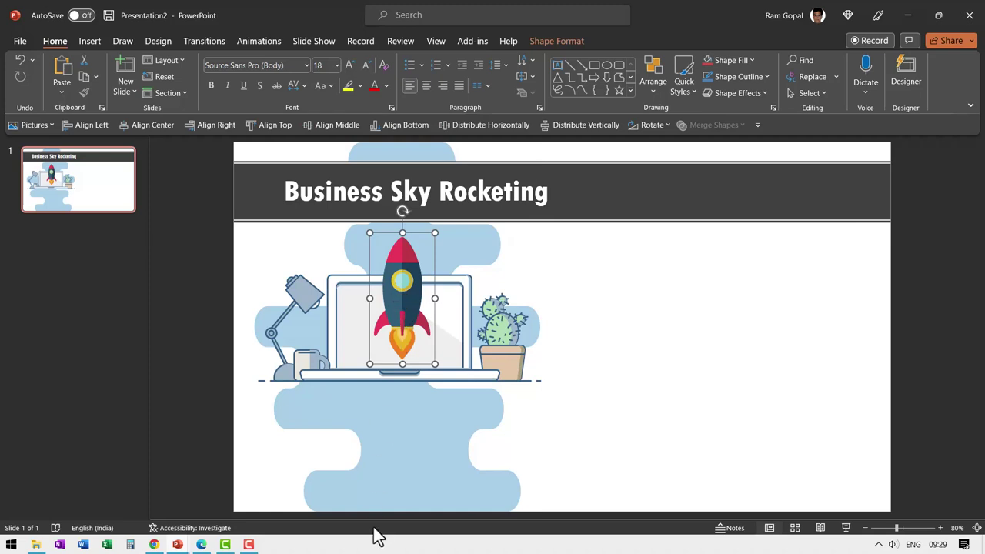
pyautogui.click(255, 38)
# Apply the Fly In animation to the rocket and set its duration to 02.00.
pyautogui.click(245, 77)
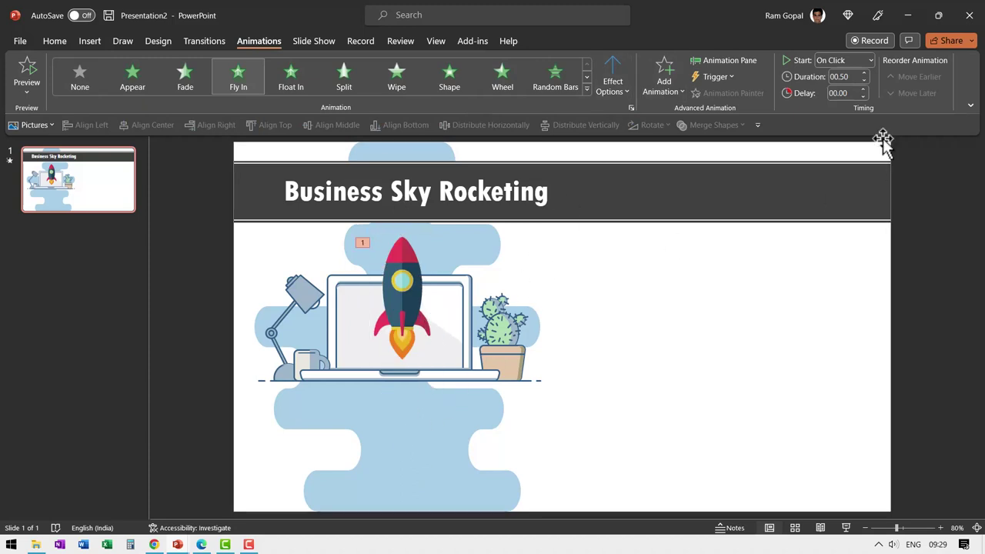
pyautogui.click(858, 78)
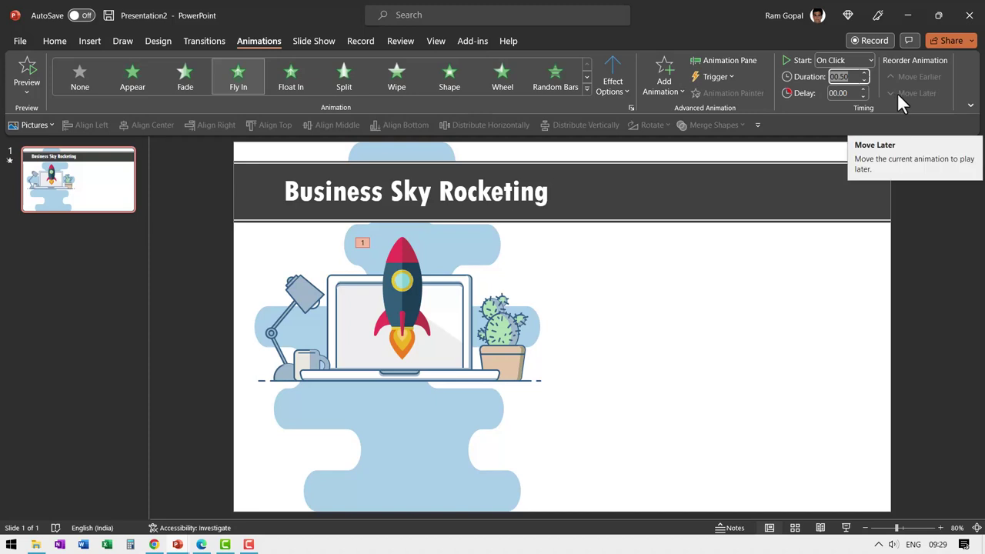
pyautogui.write('2')
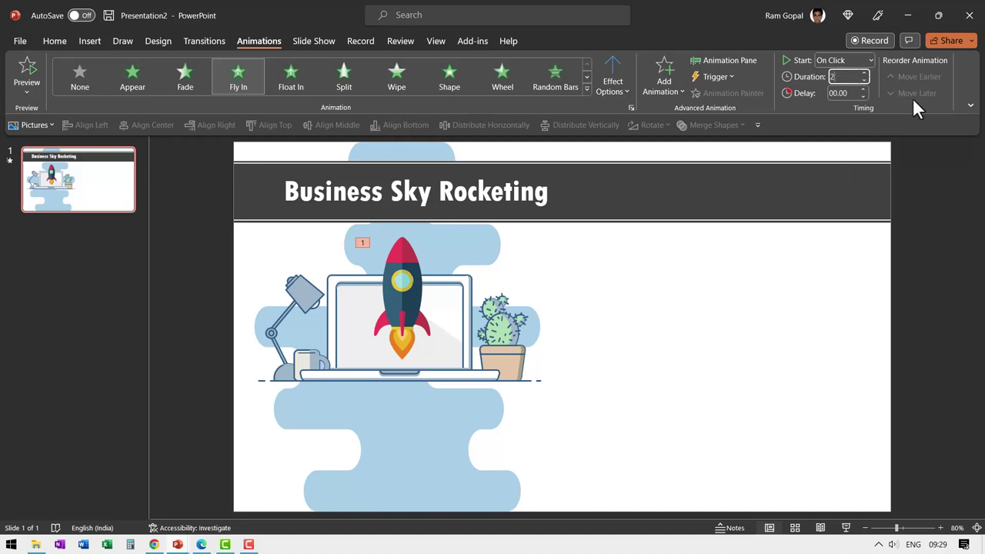
pyautogui.press('Return')
# Ctrl-drag a copy of the blue cloud background onto the slide's right half.
pyautogui.click(544, 431)
pyautogui.click(436, 429)
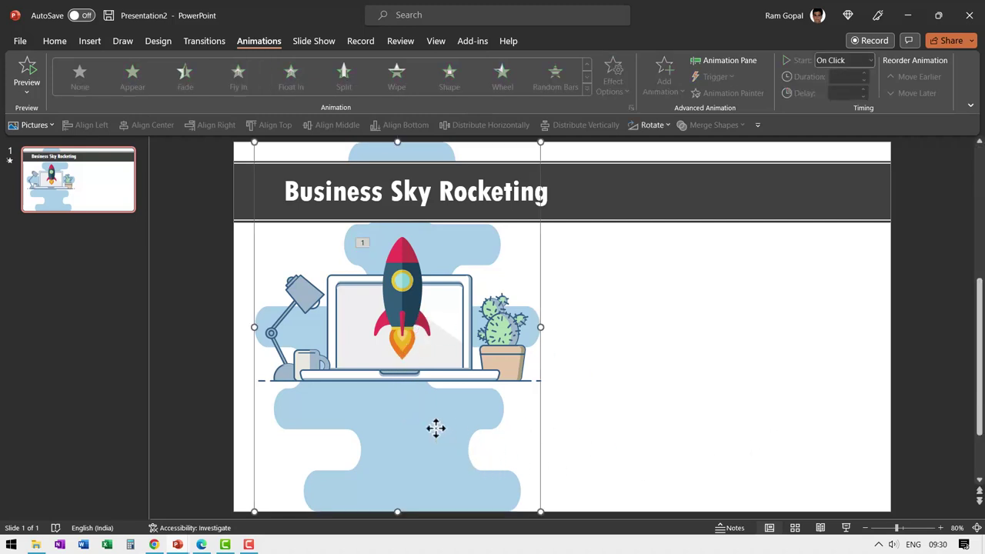
pyautogui.moveTo(435, 431); pyautogui.dragTo(444, 437)
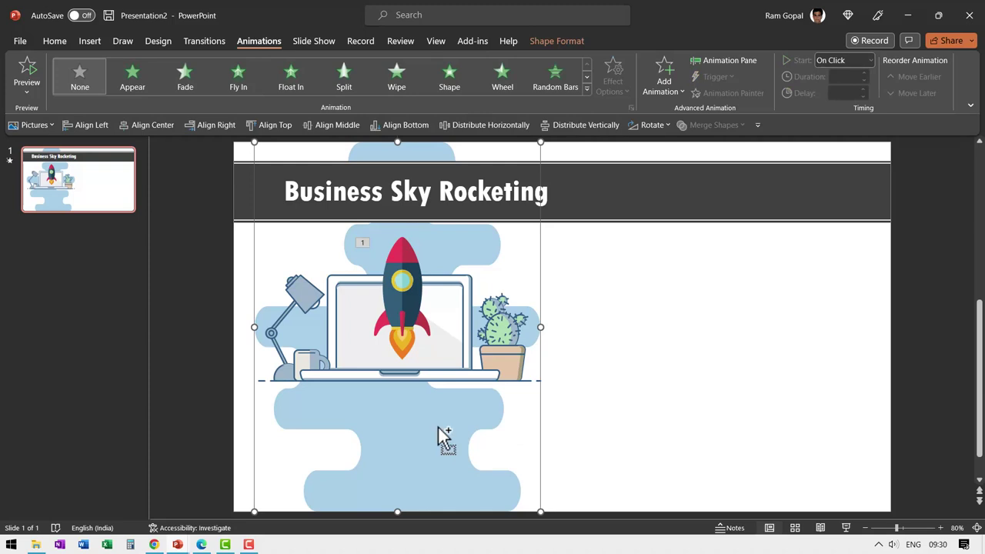
pyautogui.moveTo(444, 437); pyautogui.dragTo(751, 418)
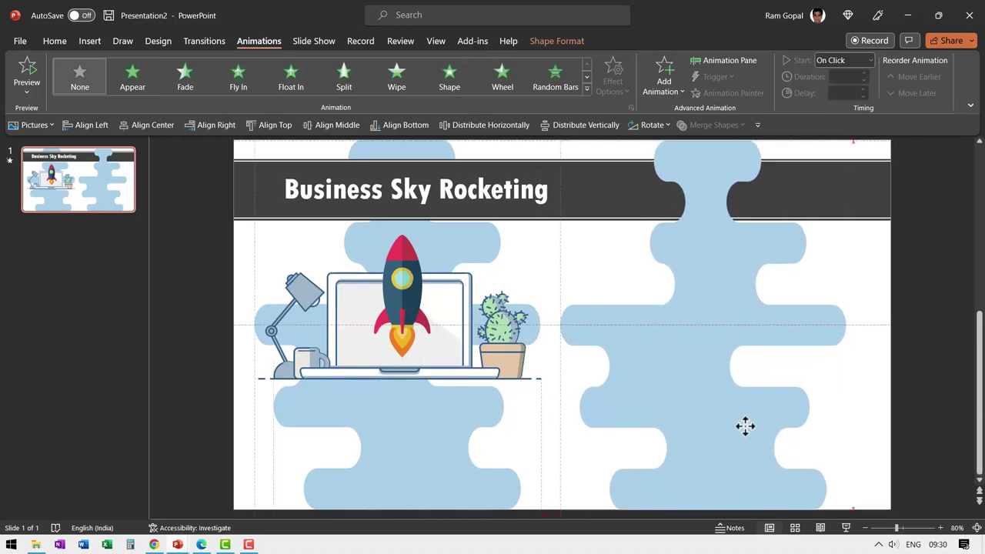
pyautogui.click(60, 42)
# Draw a rectangle over the copied cloud's upper part, reaching the slide's top edge.
pyautogui.click(593, 64)
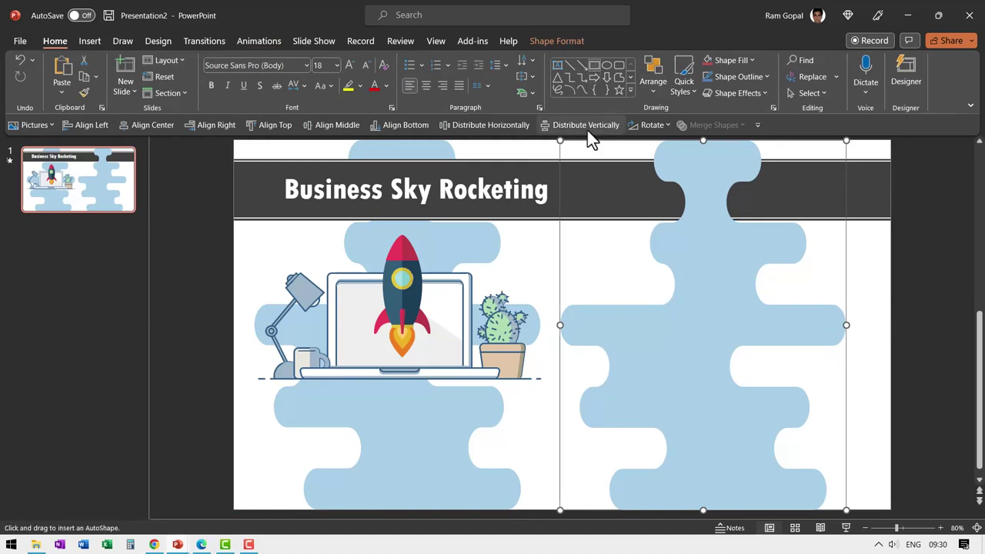
pyautogui.moveTo(519, 147); pyautogui.dragTo(900, 381)
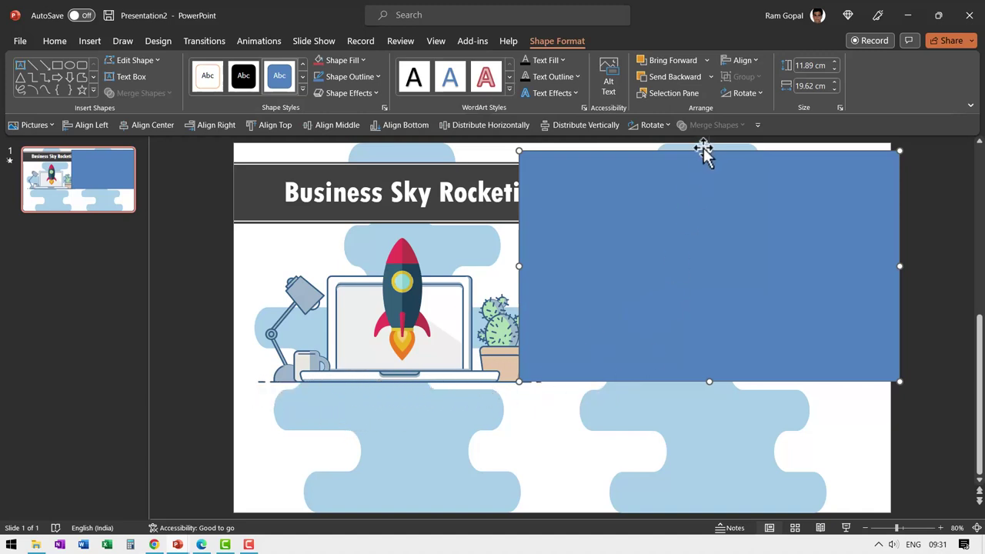
pyautogui.moveTo(707, 150); pyautogui.dragTo(709, 142)
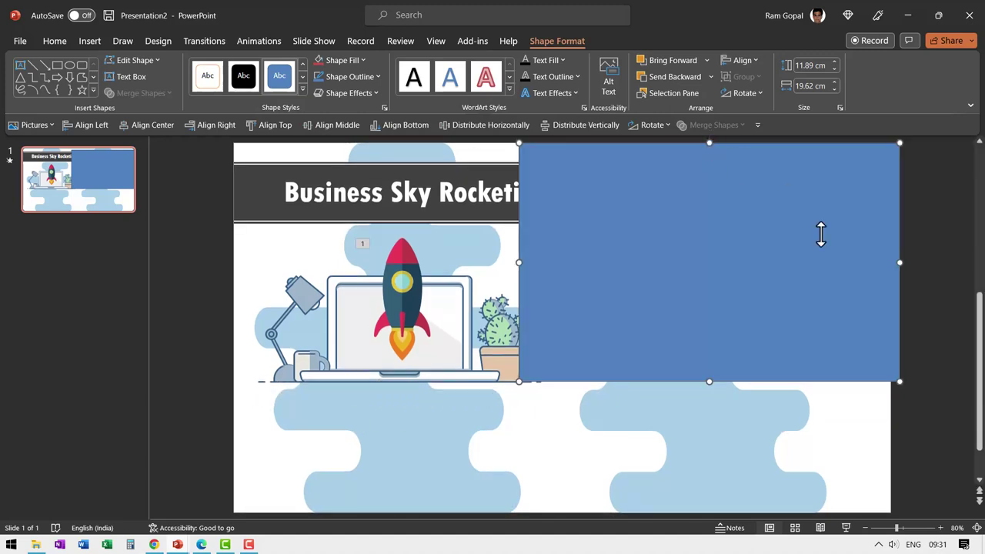
# Subtract the rectangle from the copied cloud and move the leftover piece onto the original cloud's bottom.
pyautogui.click(753, 453)
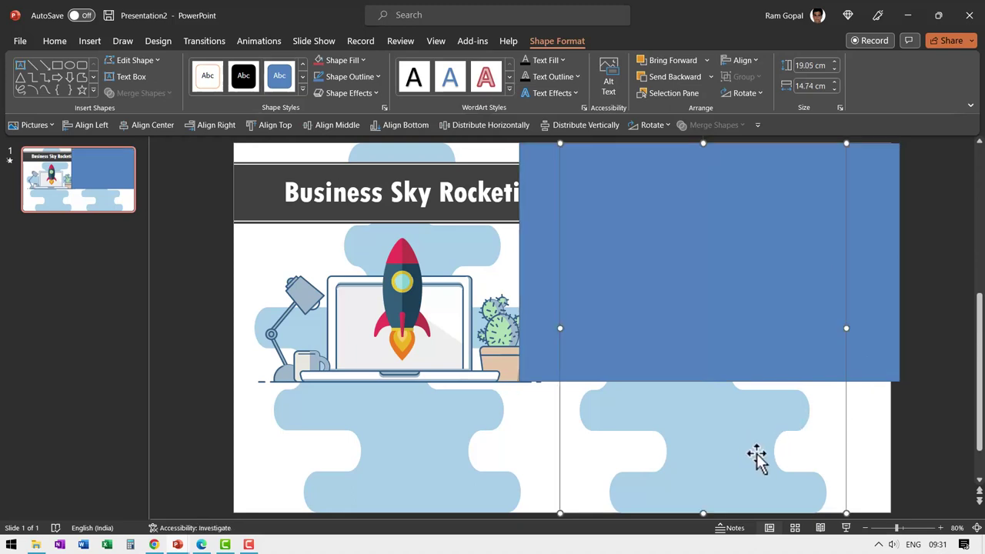
pyautogui.keyDown('shift'); pyautogui.click(878, 264); pyautogui.keyUp('shift')
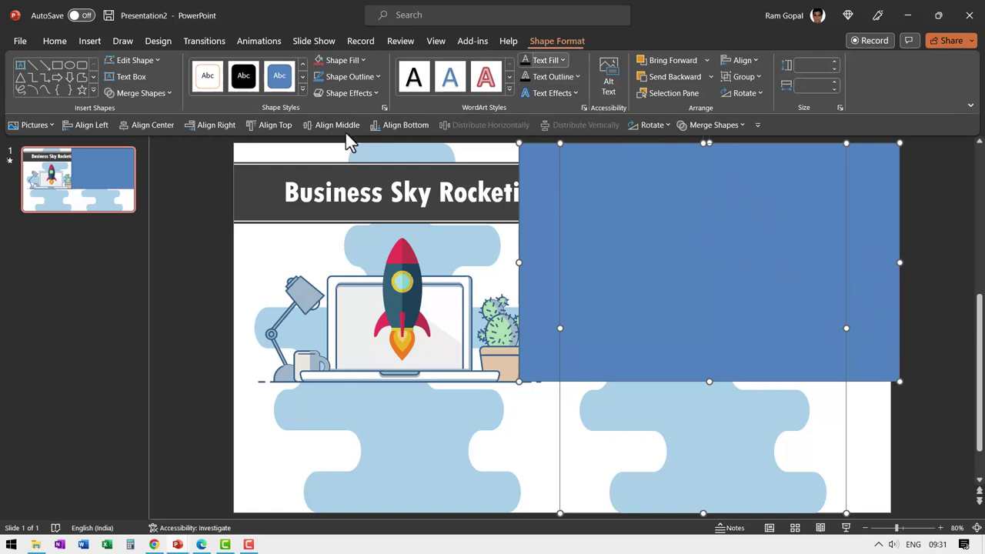
pyautogui.click(167, 92)
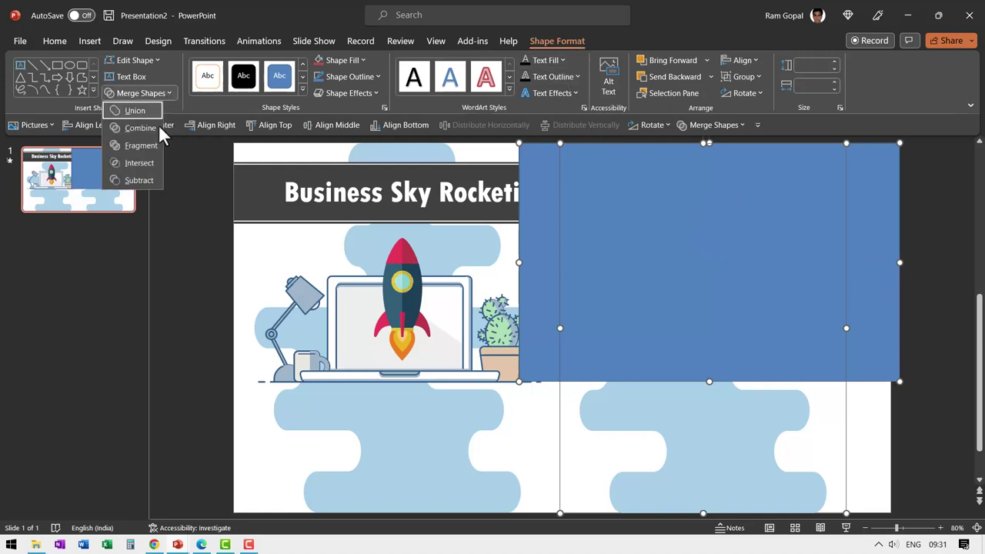
pyautogui.click(141, 182)
pyautogui.moveTo(616, 402); pyautogui.dragTo(391, 444)
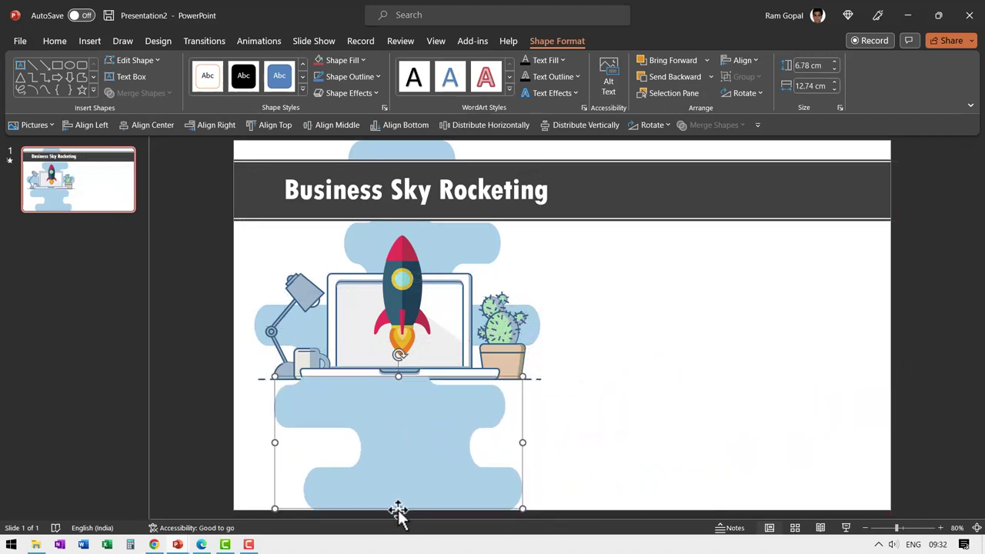
# Make the cut cloud piece slightly taller and preview the rocket animation in Slide Show.
pyautogui.moveTo(397, 508); pyautogui.dragTo(397, 514)
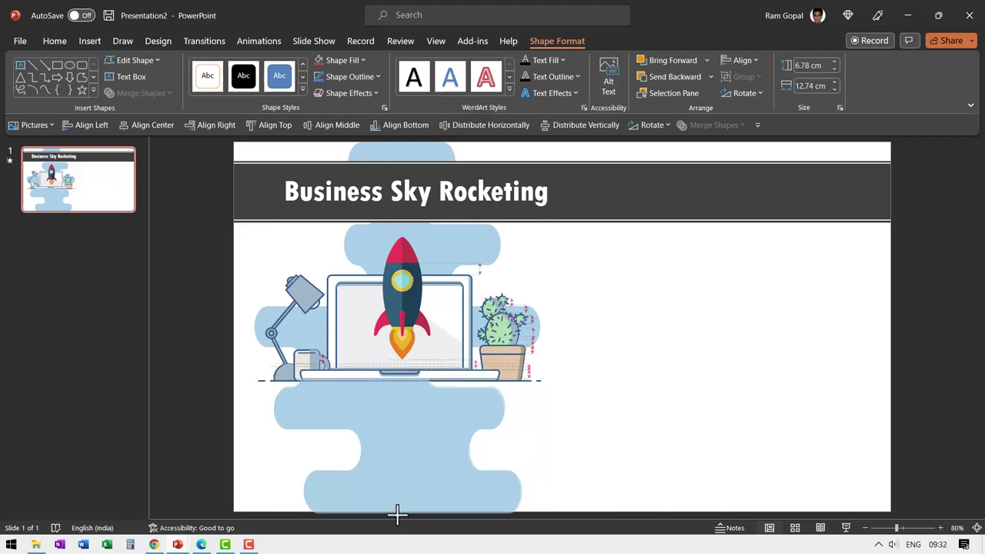
pyautogui.moveTo(398, 514); pyautogui.dragTo(398, 511)
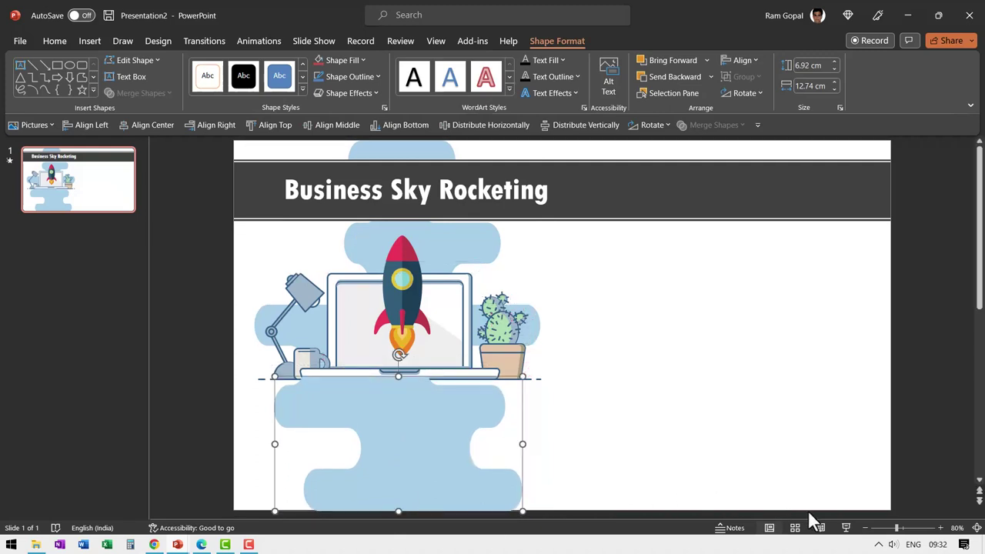
pyautogui.click(846, 528)
pyautogui.press('Escape')
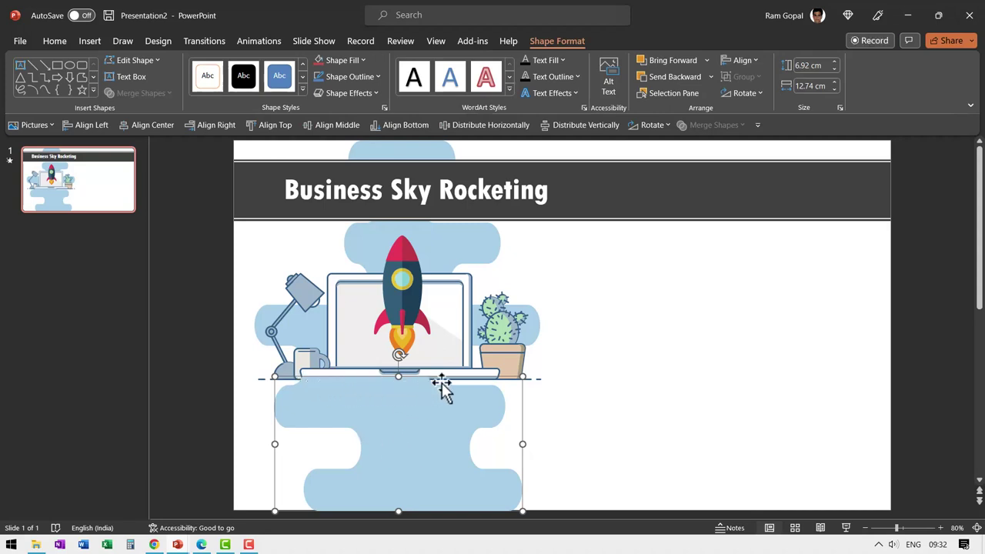
# Bring the desk line to the front.
pyautogui.click(497, 379)
pyautogui.rightClick(498, 378)
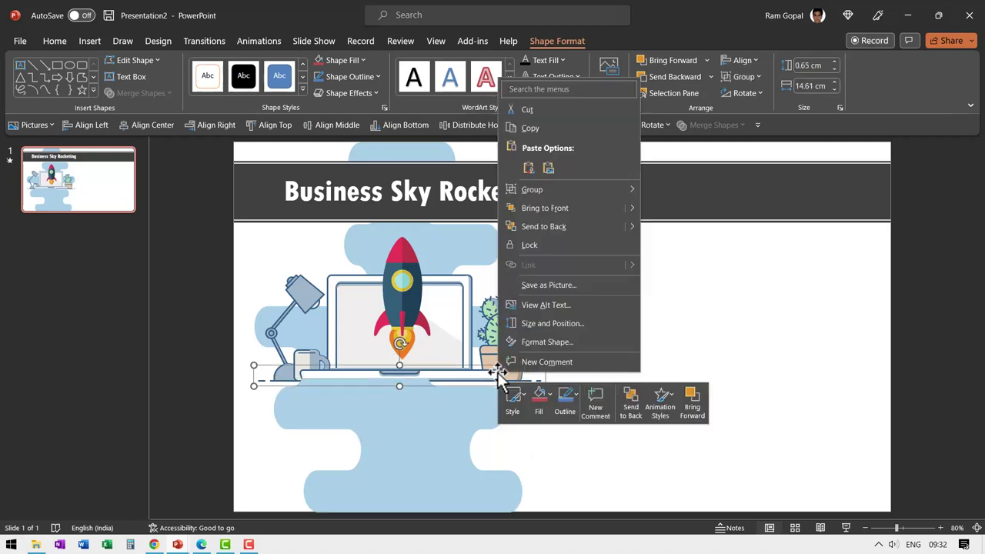
pyautogui.click(534, 209)
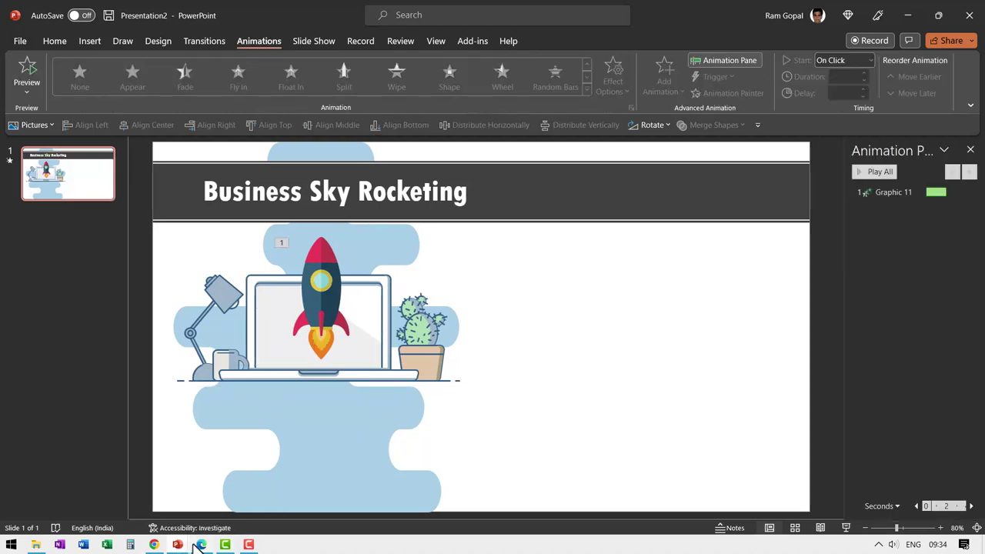
# Paste the bulleted text box from the Animated Business Infographic presentation into Presentation2.
pyautogui.moveTo(178, 545)
pyautogui.click(130, 495)
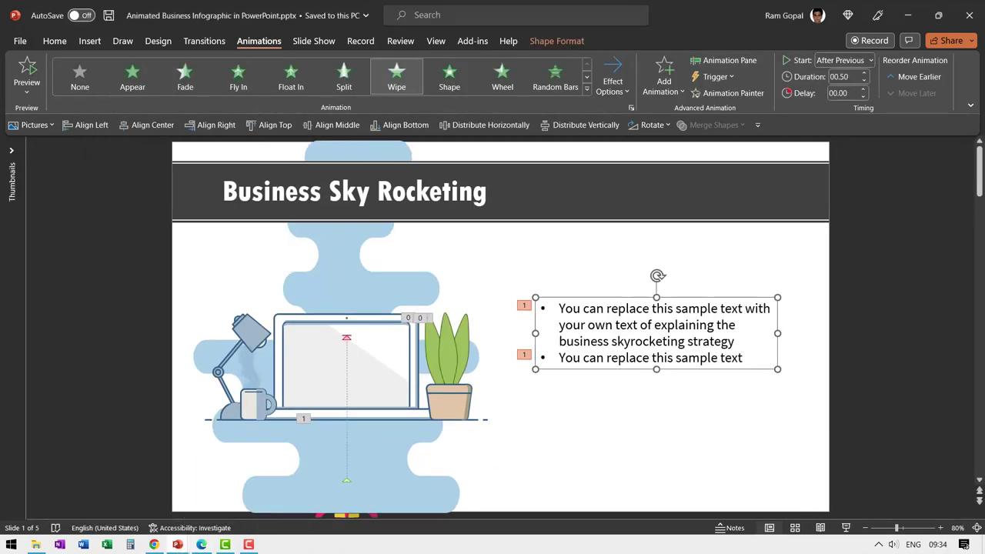
pyautogui.moveTo(177, 545)
pyautogui.click(282, 521)
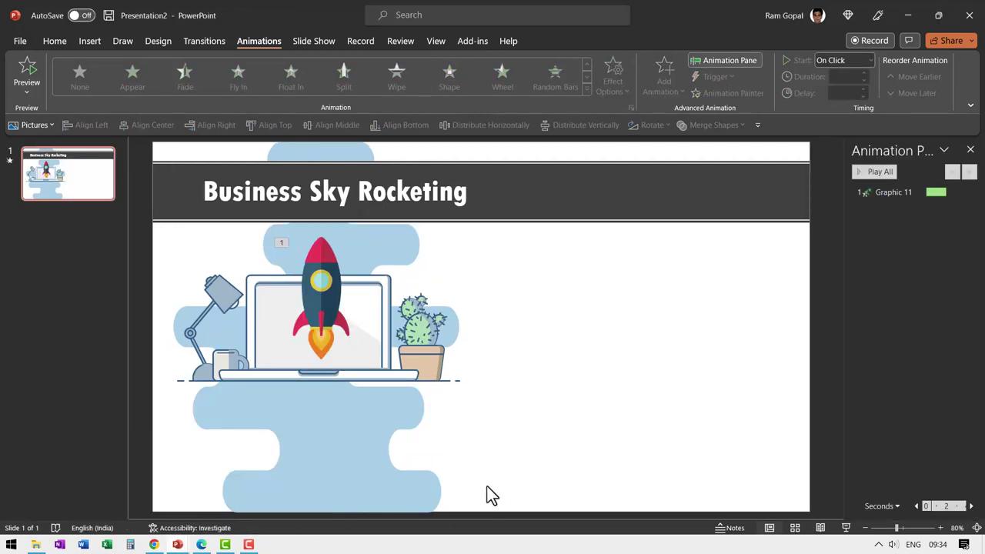
pyautogui.hotkey('ctrl', 'v')
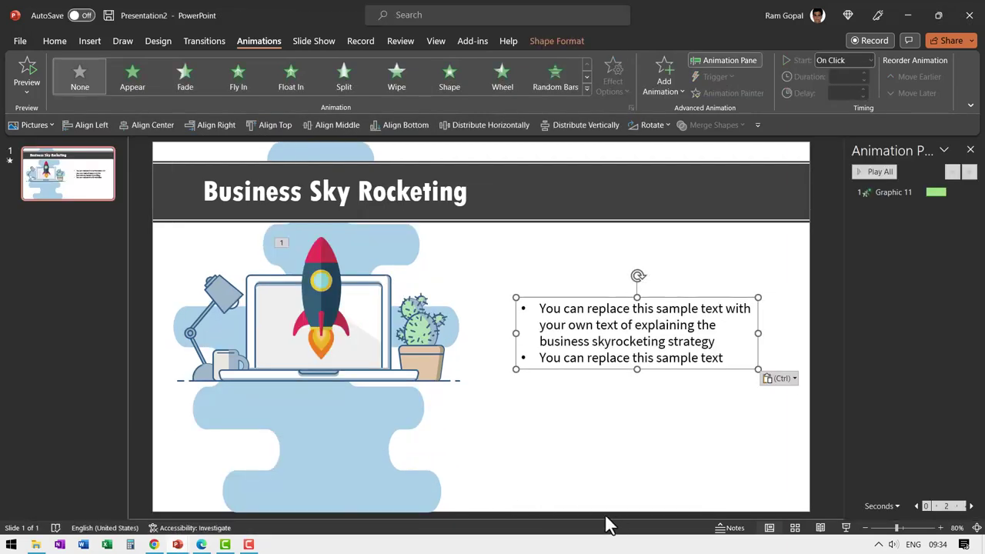
# Give the bullet text a Wipe entrance animation from the left.
pyautogui.moveTo(541, 308); pyautogui.dragTo(716, 356)
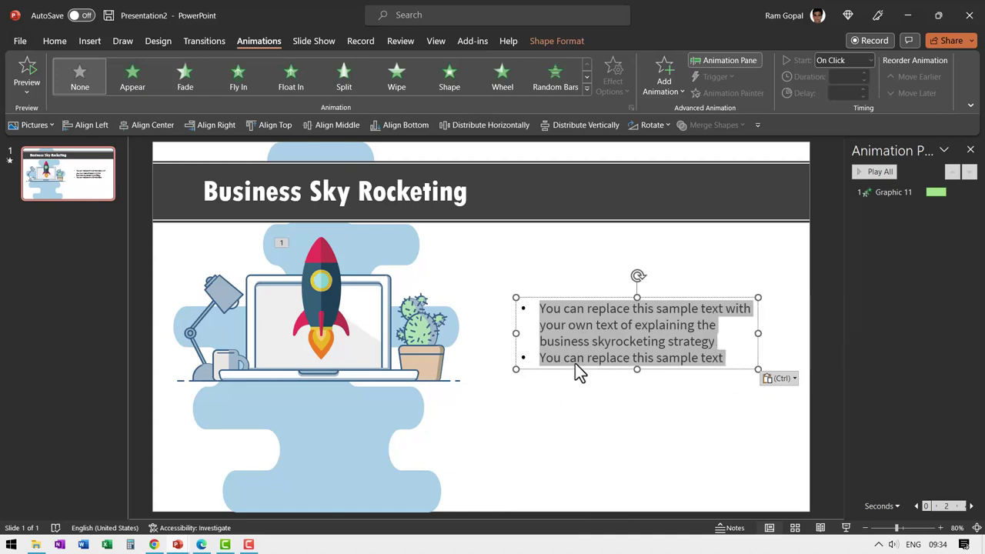
pyautogui.click(396, 77)
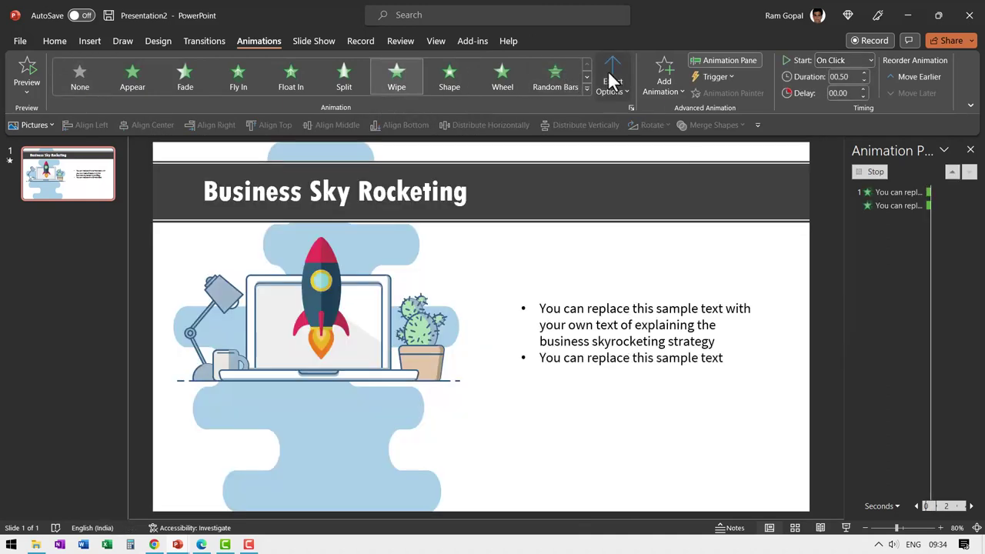
pyautogui.click(612, 81)
pyautogui.click(646, 165)
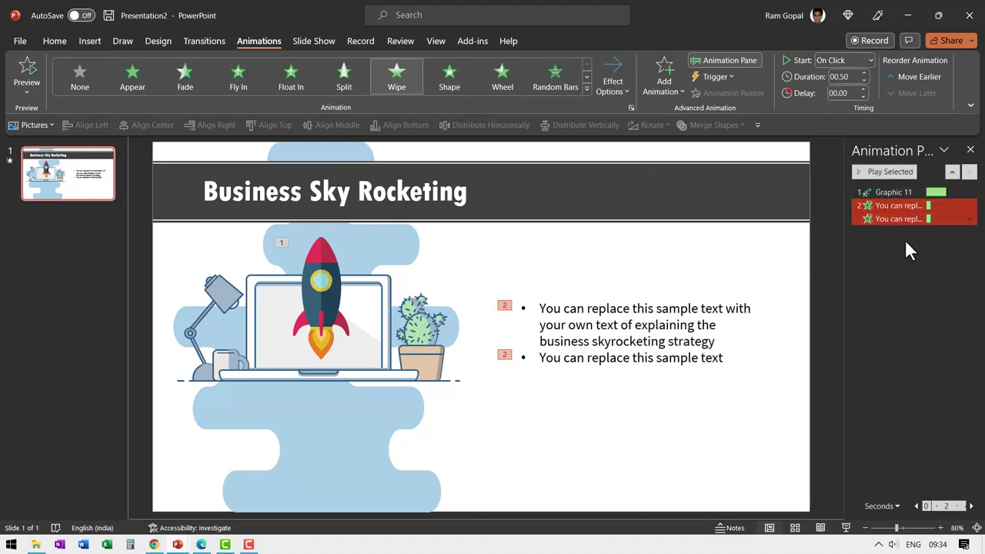
# Set both bullet animations to start After Previous, following the rocket, then play the slide.
pyautogui.click(893, 219)
pyautogui.click(844, 60)
pyautogui.click(840, 85)
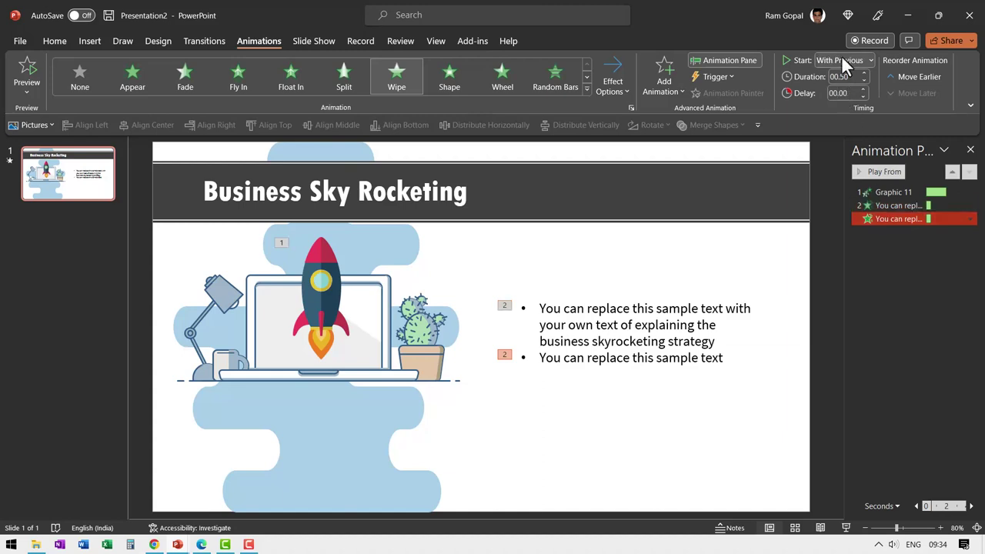
pyautogui.click(843, 60)
pyautogui.click(856, 103)
pyautogui.keyDown('ctrl'); pyautogui.click(888, 194); pyautogui.keyUp('ctrl')
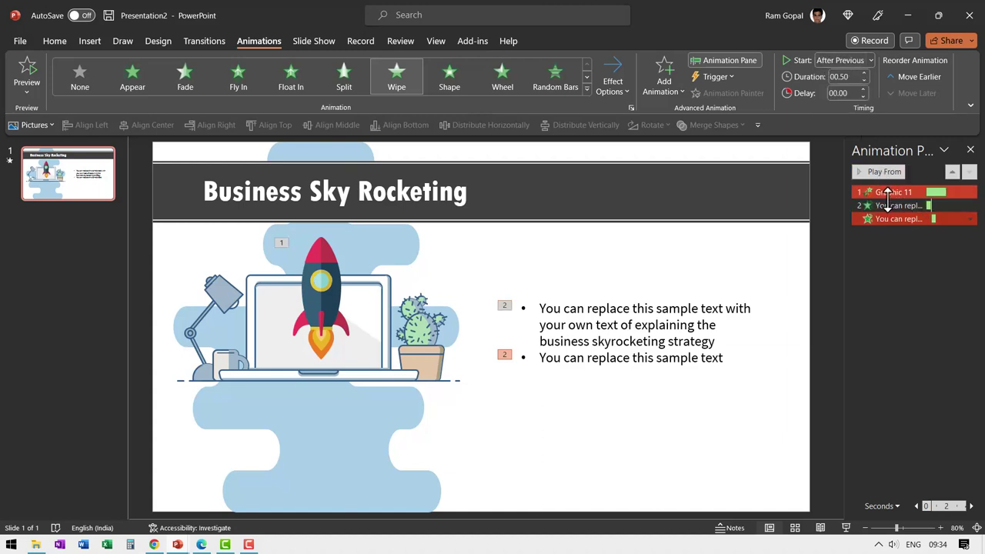
pyautogui.click(885, 205)
pyautogui.click(843, 60)
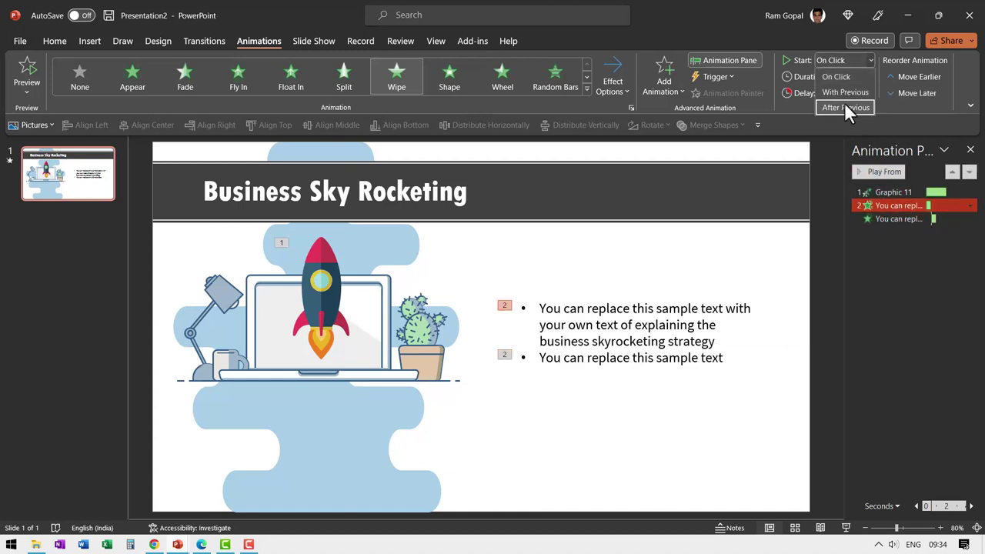
pyautogui.click(845, 104)
pyautogui.click(848, 530)
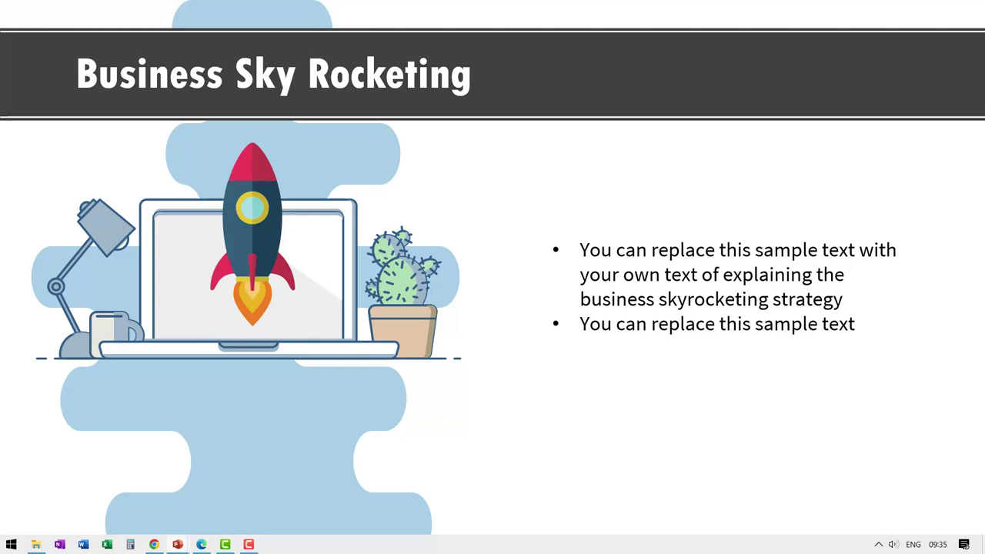
# Delete the cactus shapes above the plant pot, leaving the tan pot in place.
pyautogui.press('Escape')
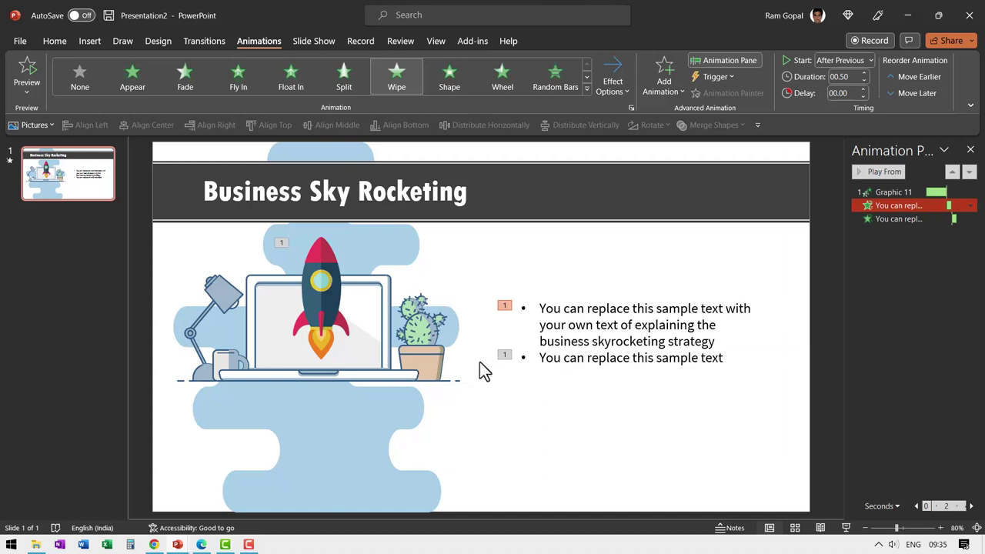
pyautogui.moveTo(484, 371); pyautogui.dragTo(374, 279)
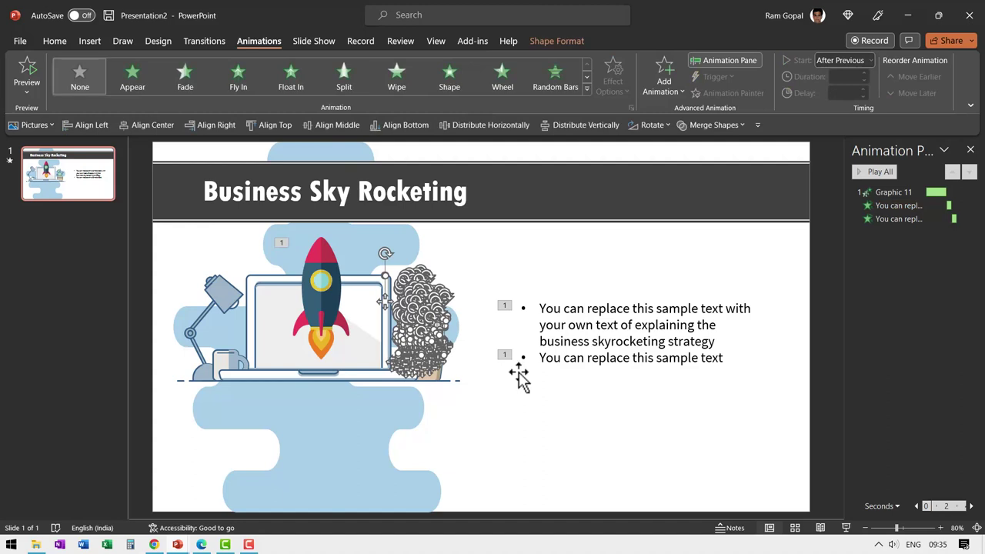
pyautogui.press('Delete')
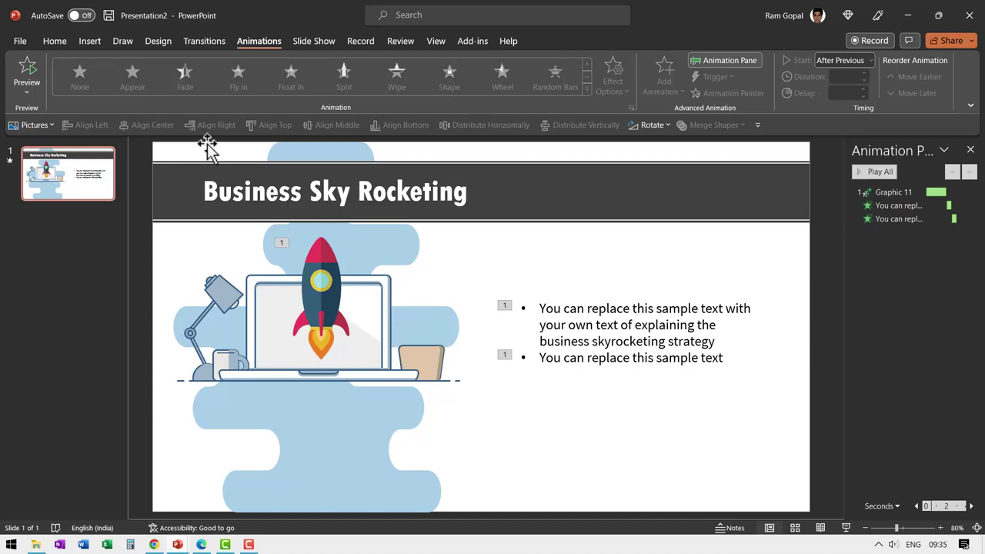
pyautogui.click(55, 41)
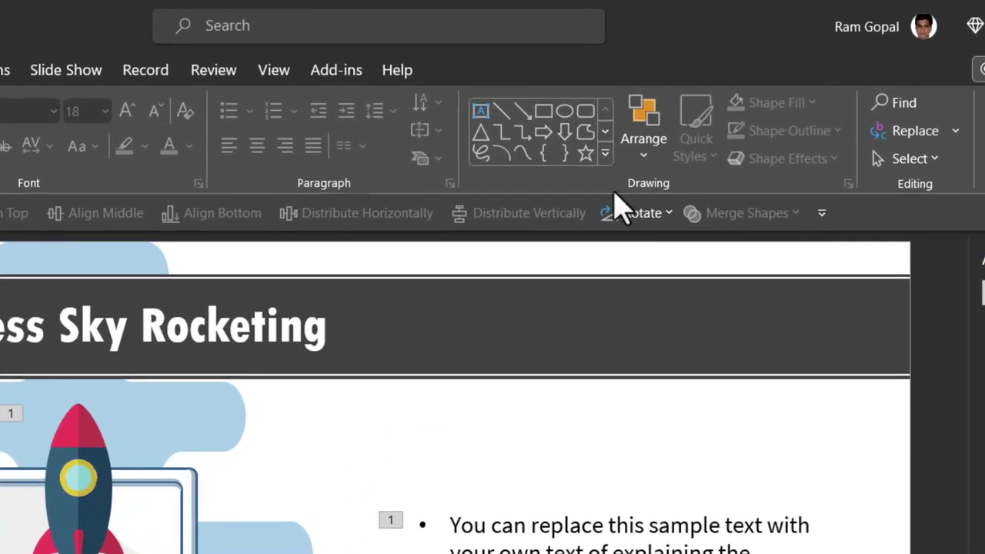
# Draw a narrow closed leaf shape with the Curve tool.
pyautogui.click(606, 154)
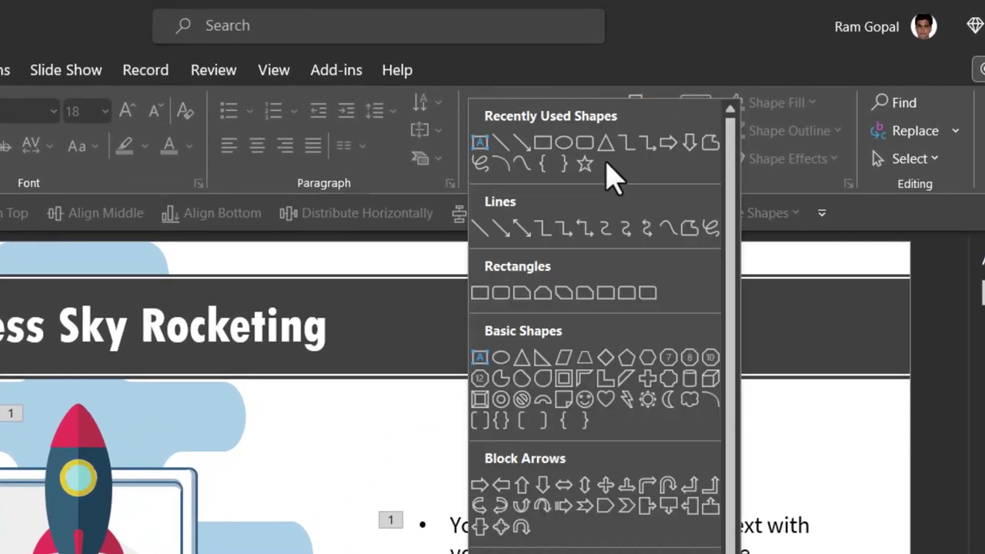
pyautogui.click(668, 227)
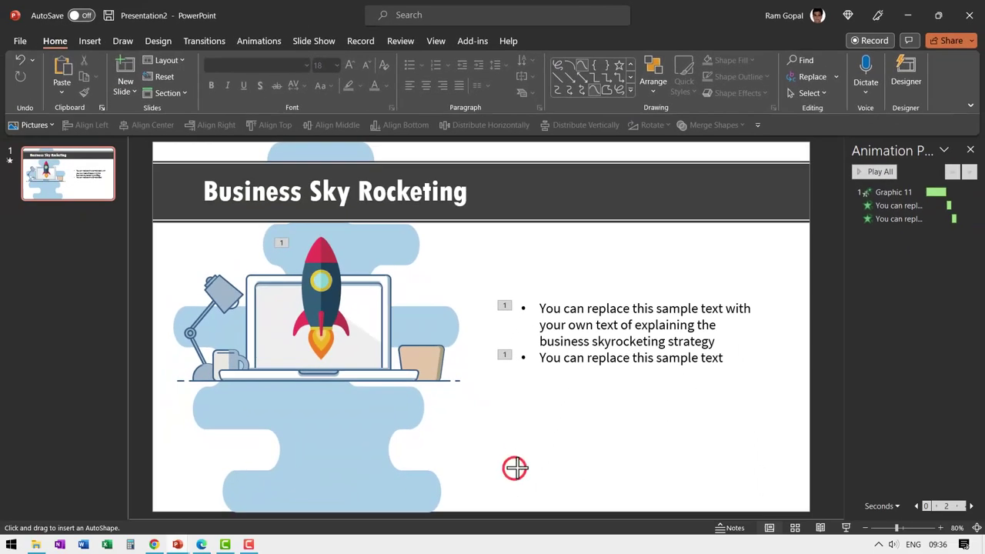
pyautogui.click(515, 468)
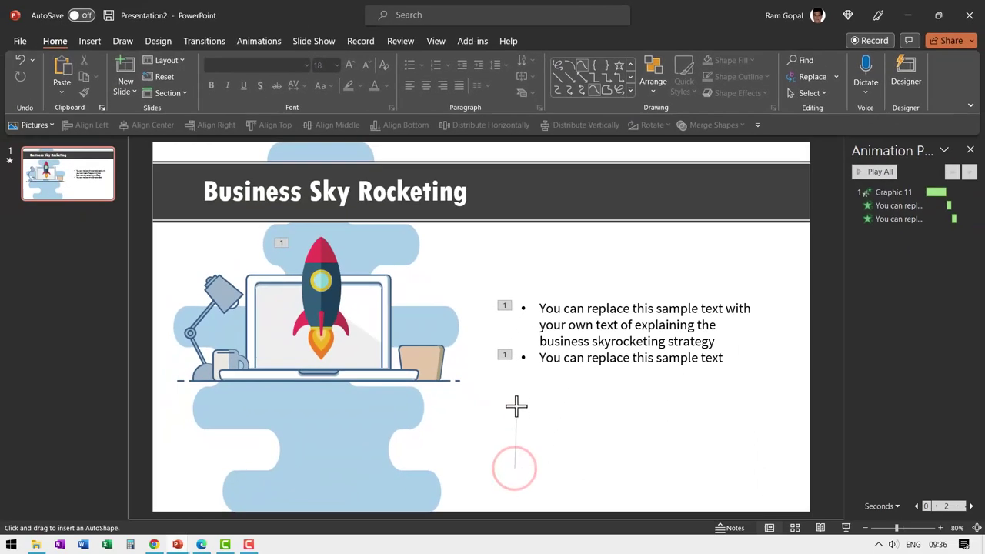
pyautogui.click(515, 390)
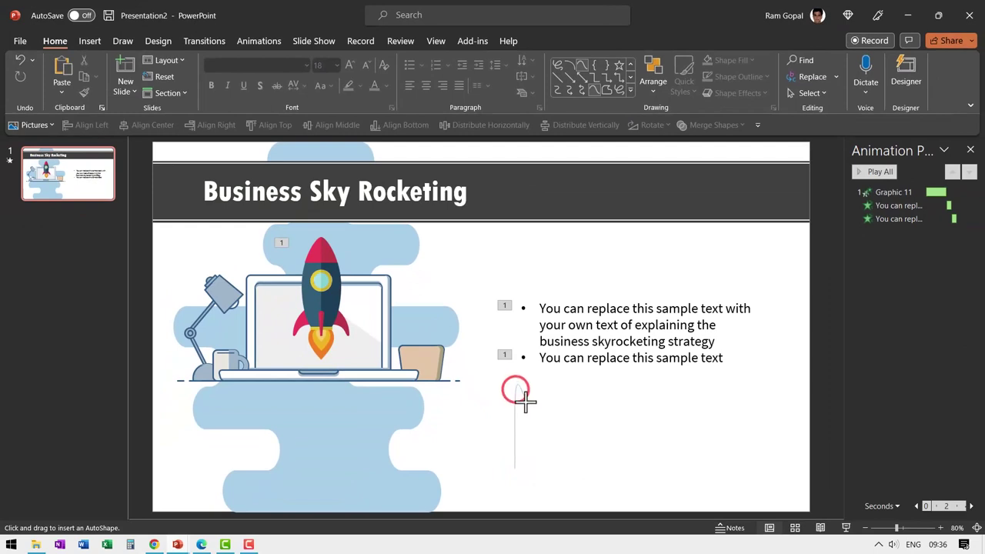
pyautogui.click(524, 420)
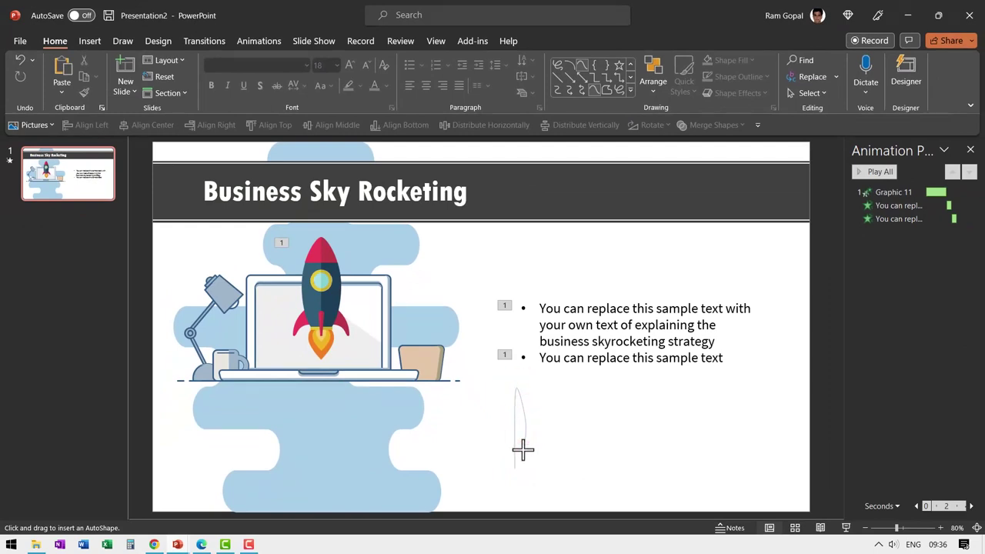
pyautogui.click(522, 454)
pyautogui.click(520, 473)
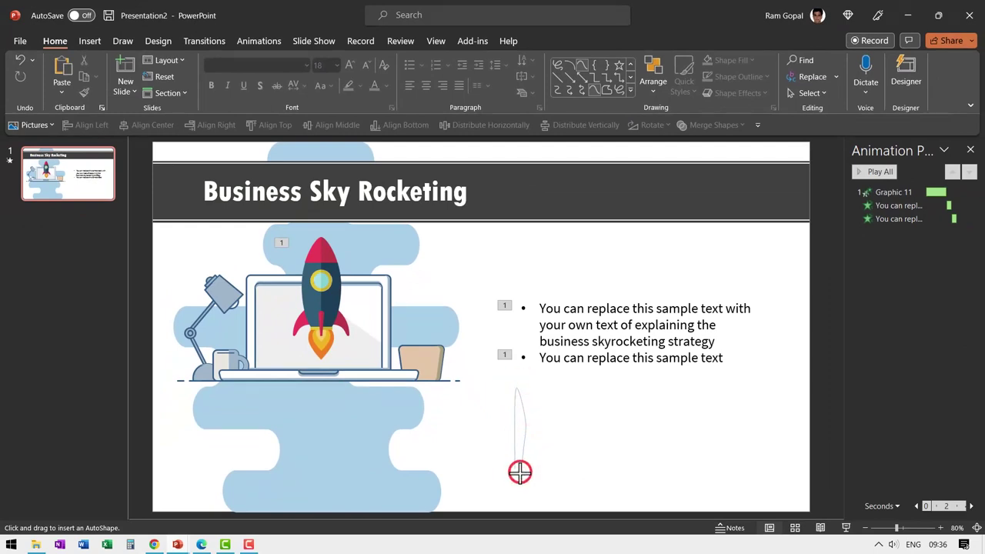
pyautogui.doubleClick(513, 473)
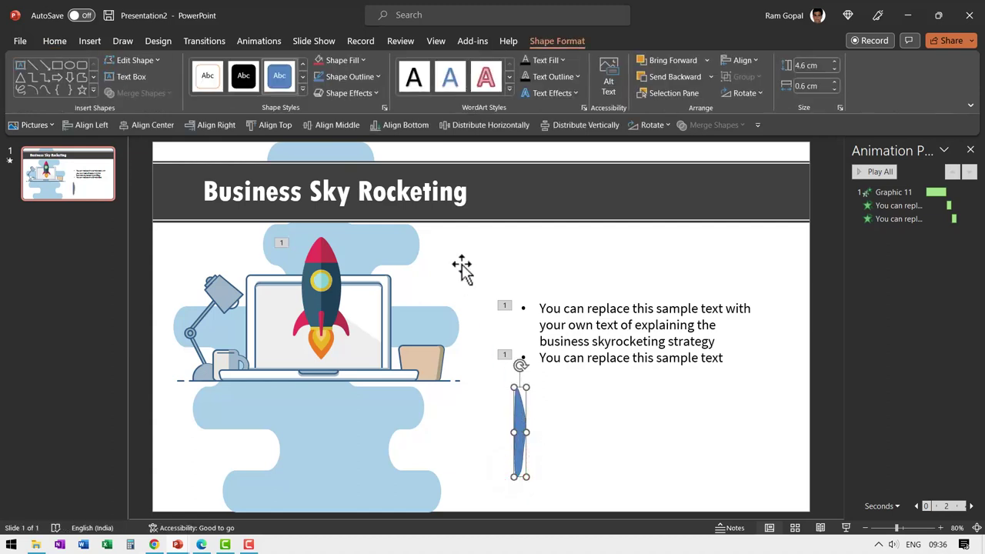
# Fill the leaf dark green, remove its outline, and move it beside the bullet text.
pyautogui.click(347, 61)
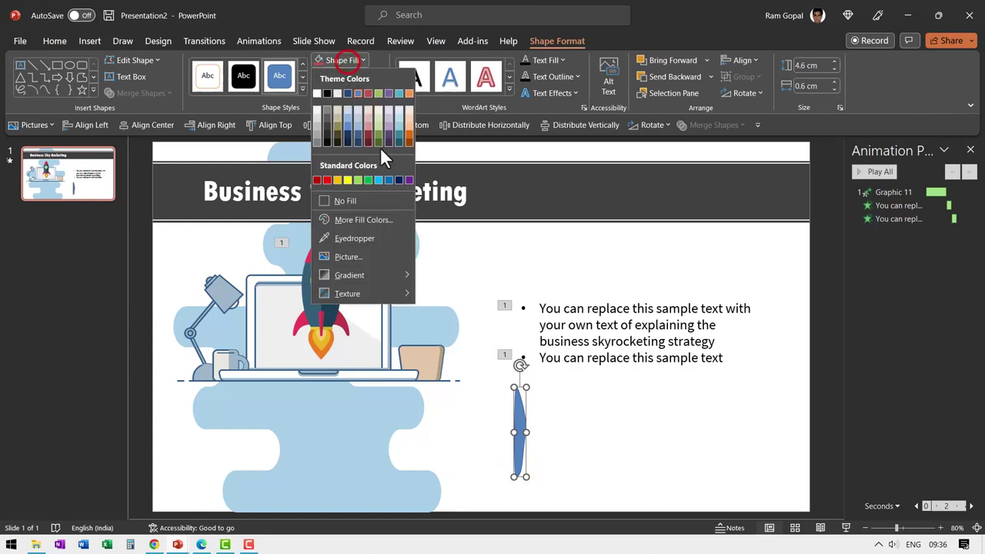
pyautogui.click(380, 141)
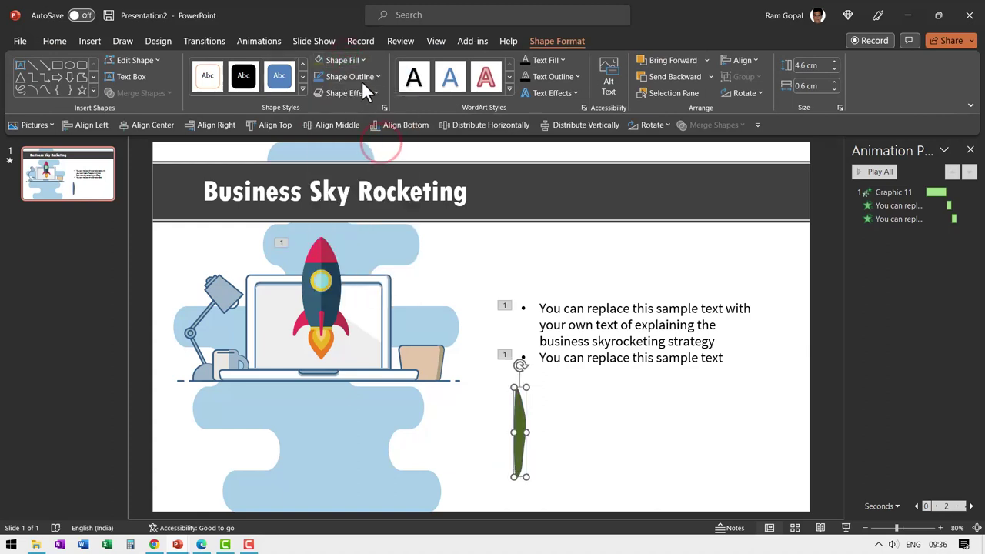
pyautogui.click(362, 81)
pyautogui.click(352, 218)
pyautogui.moveTo(520, 410); pyautogui.dragTo(506, 356)
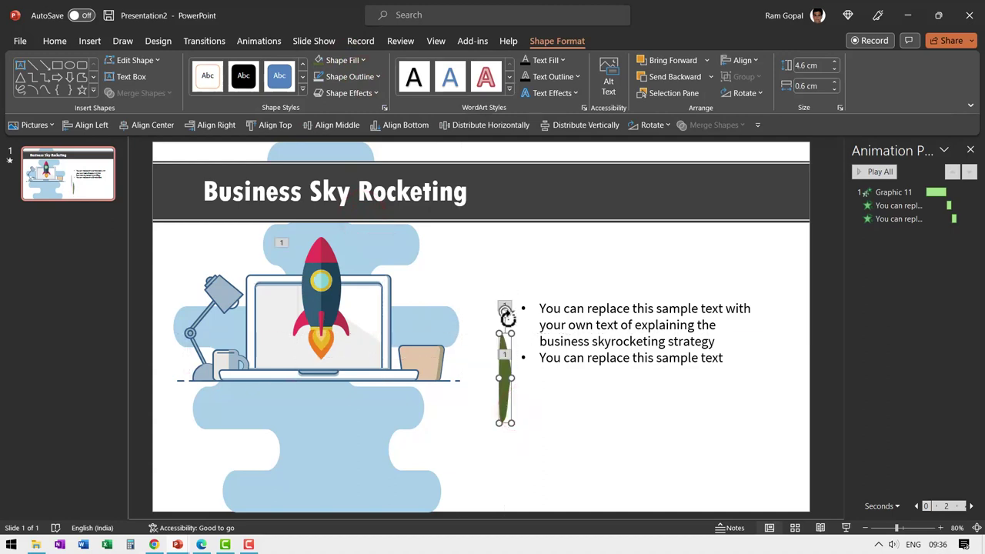
# Place a vertically flipped copy of the leaf directly below the original.
pyautogui.moveTo(506, 308)
pyautogui.mouseDown()
pyautogui.moveTo(467, 315)
pyautogui.moveTo(522, 307)
pyautogui.moveTo(492, 305)
pyautogui.moveTo(508, 309)
pyautogui.mouseUp()
pyautogui.moveTo(508, 377); pyautogui.dragTo(517, 386)
pyautogui.click(652, 124)
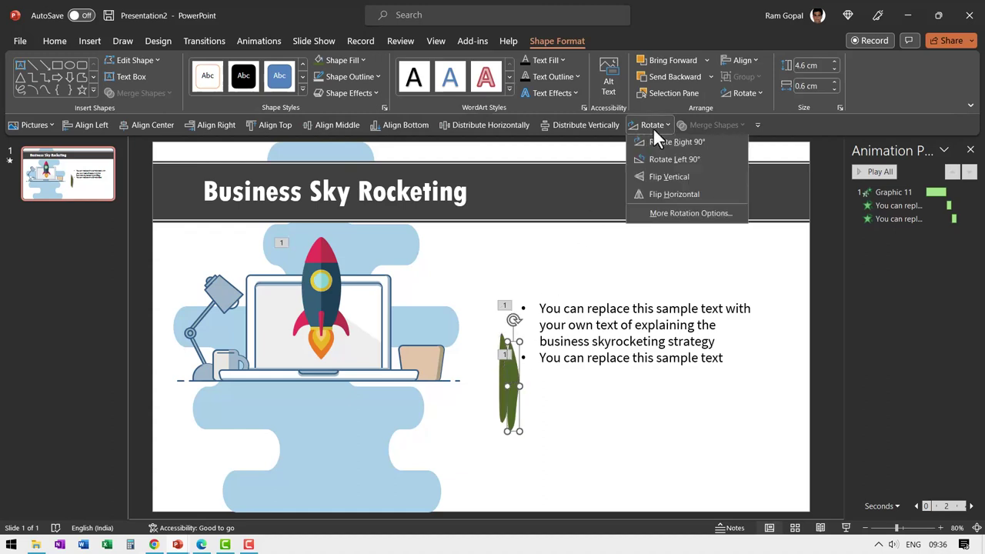
pyautogui.click(678, 181)
pyautogui.moveTo(492, 457); pyautogui.dragTo(506, 452)
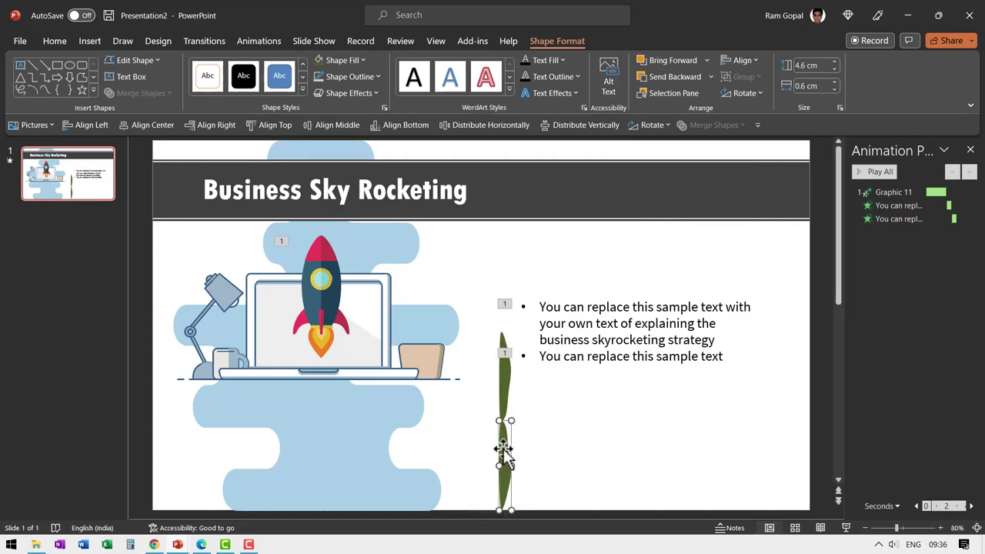
# Set the lower flipped leaf's fill transparency to 100% in Format Shape.
pyautogui.rightClick(506, 453)
pyautogui.click(553, 419)
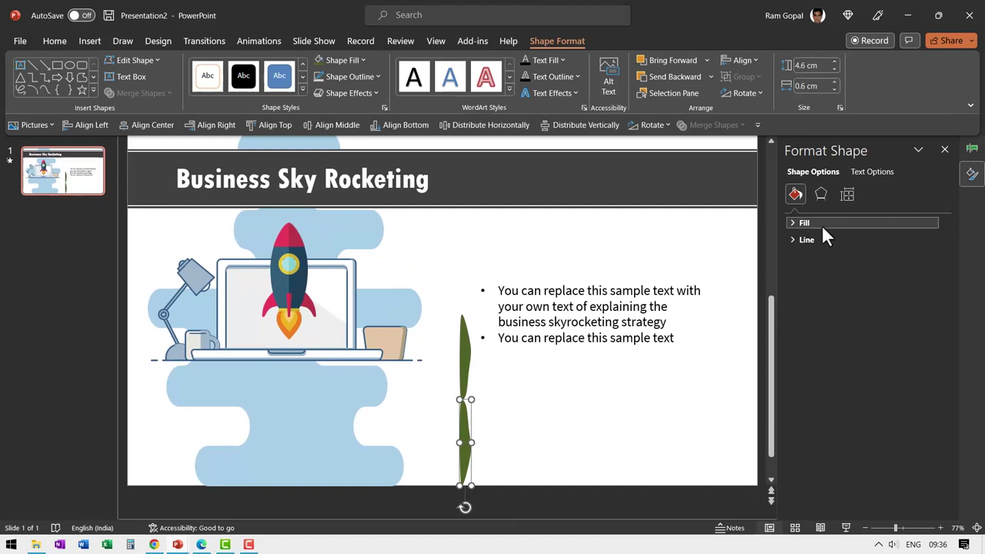
pyautogui.click(822, 225)
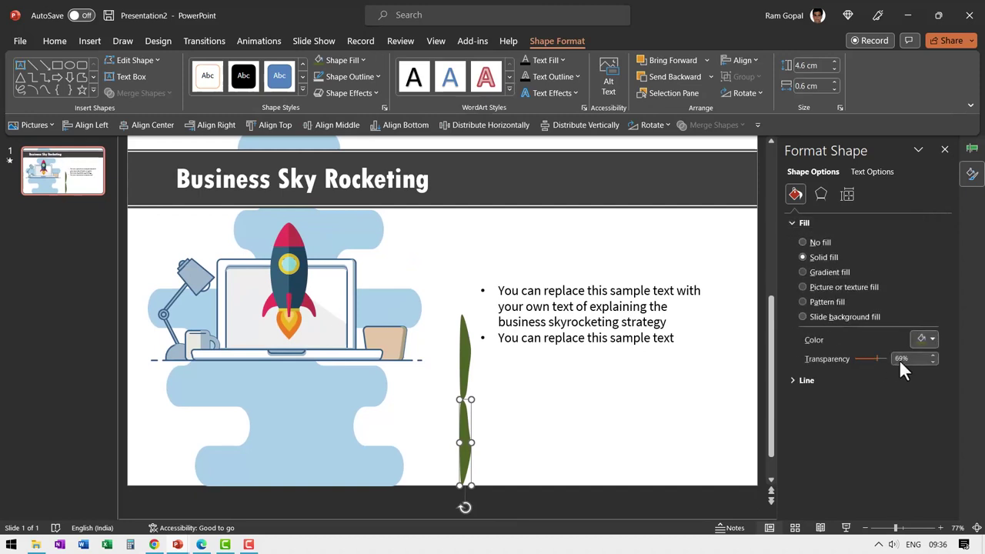
pyautogui.moveTo(900, 360); pyautogui.dragTo(902, 360)
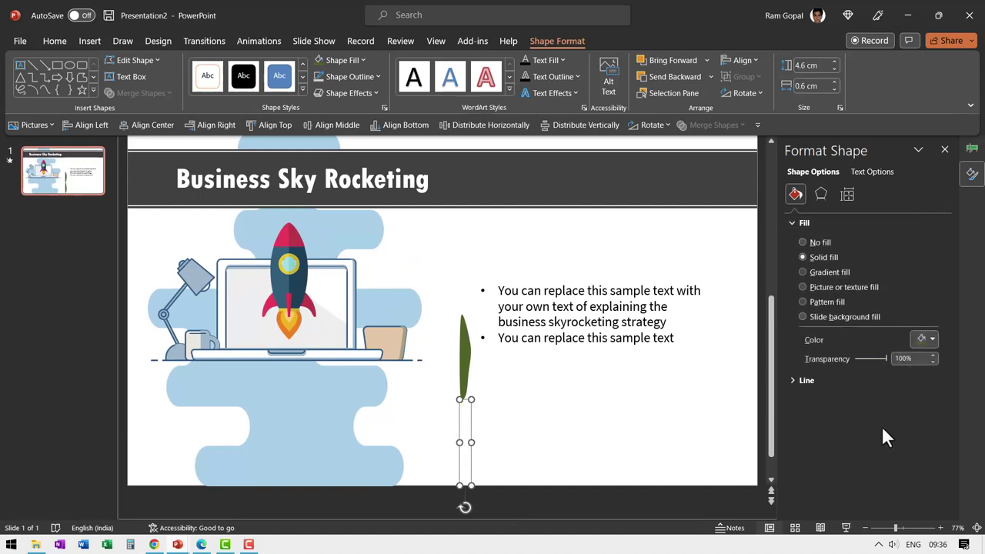
# Group both leaves with Ctrl+G and test rotating the group around its base.
pyautogui.keyDown('shift'); pyautogui.click(467, 352); pyautogui.keyUp('shift')
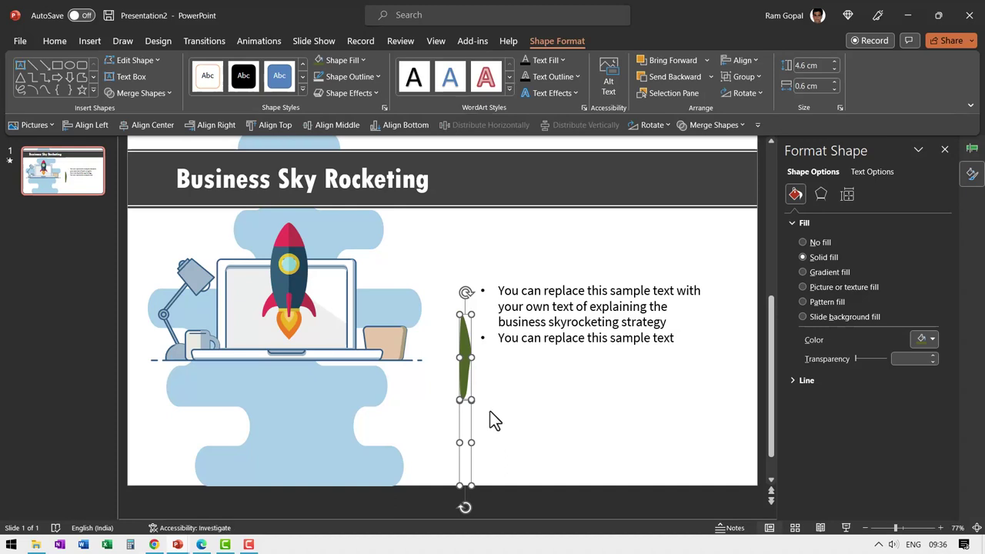
pyautogui.hotkey('ctrl', 'g')
pyautogui.scroll(1, 495, 422)
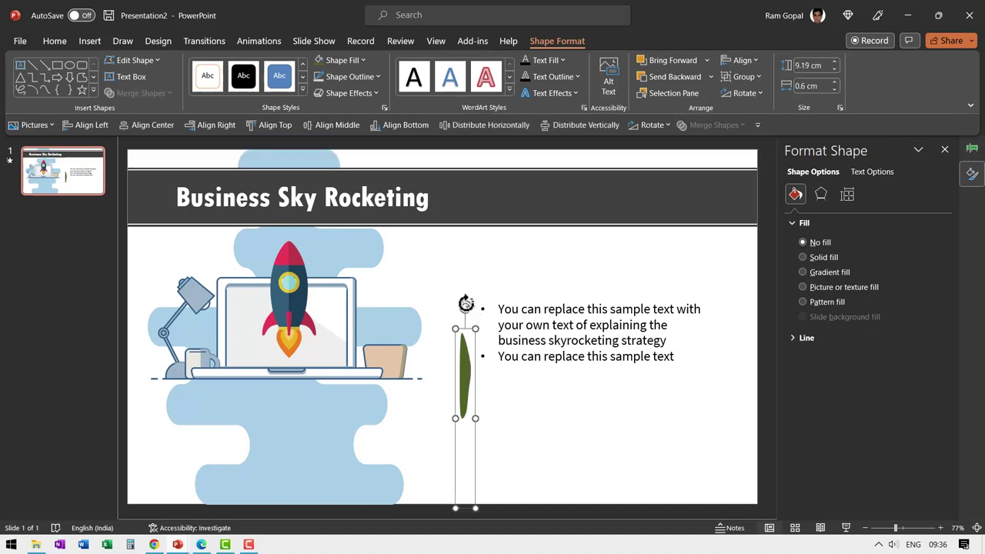
pyautogui.moveTo(466, 304)
pyautogui.mouseDown()
pyautogui.moveTo(440, 308)
pyautogui.moveTo(492, 310)
pyautogui.moveTo(467, 305)
pyautogui.mouseUp()
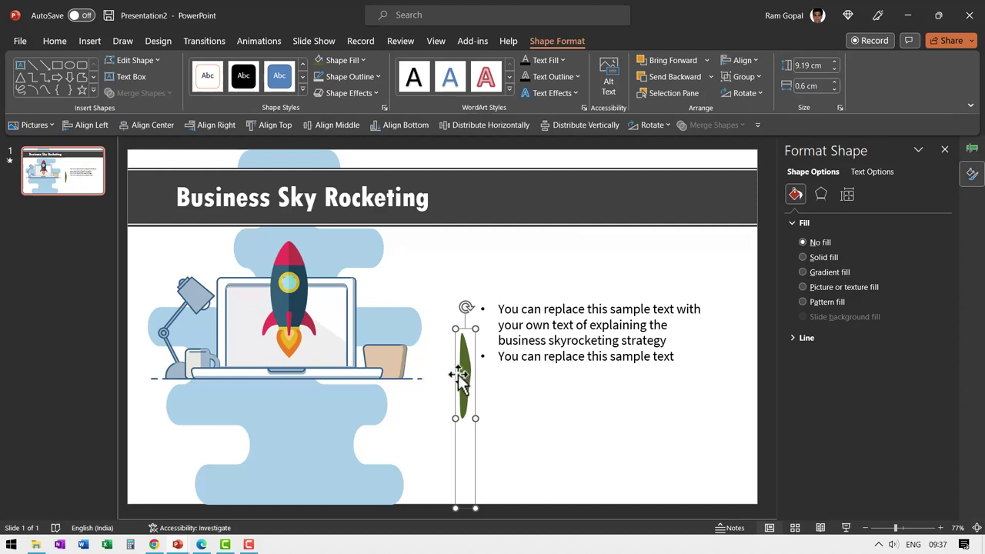
# Arrange three leaf copies in the pot, mirroring one horizontally and tilting them outward.
pyautogui.moveTo(468, 375); pyautogui.dragTo(378, 304)
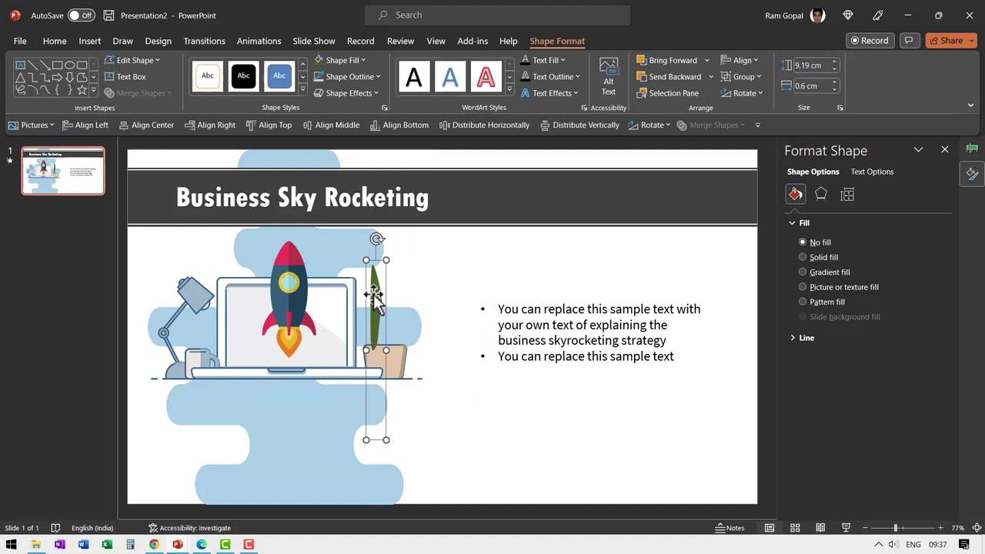
pyautogui.moveTo(375, 300); pyautogui.dragTo(387, 287)
pyautogui.click(653, 125)
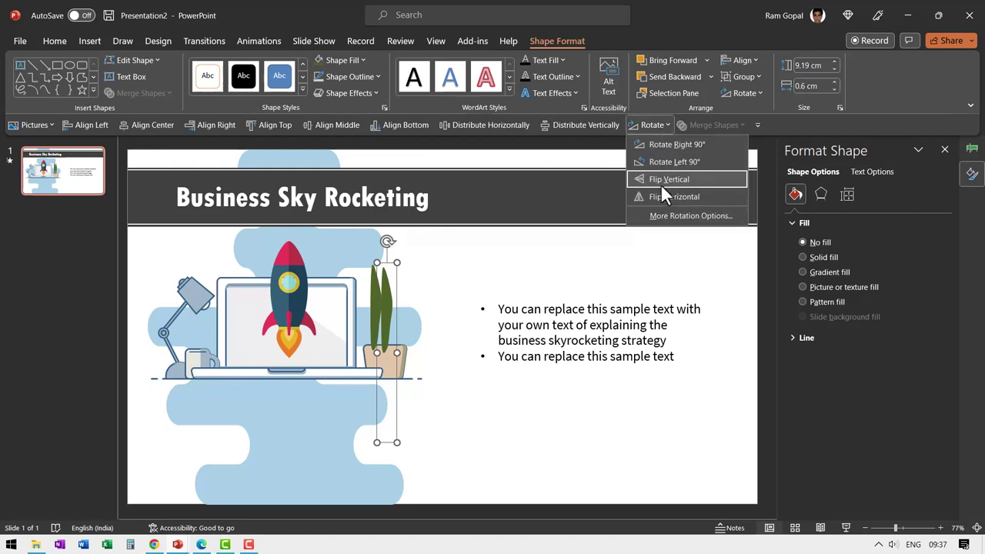
pyautogui.click(681, 192)
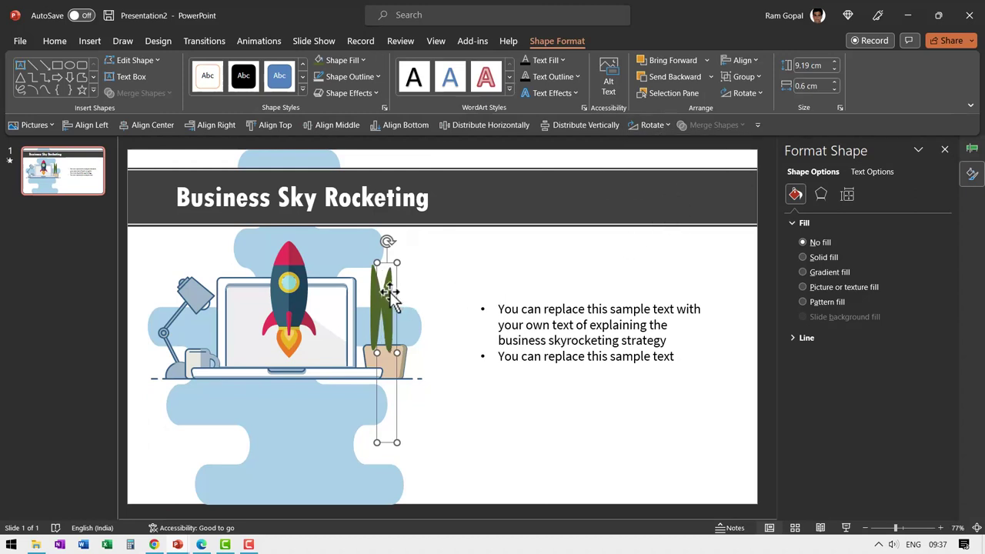
pyautogui.moveTo(393, 297)
pyautogui.mouseDown()
pyautogui.moveTo(409, 297)
pyautogui.moveTo(402, 305)
pyautogui.mouseUp()
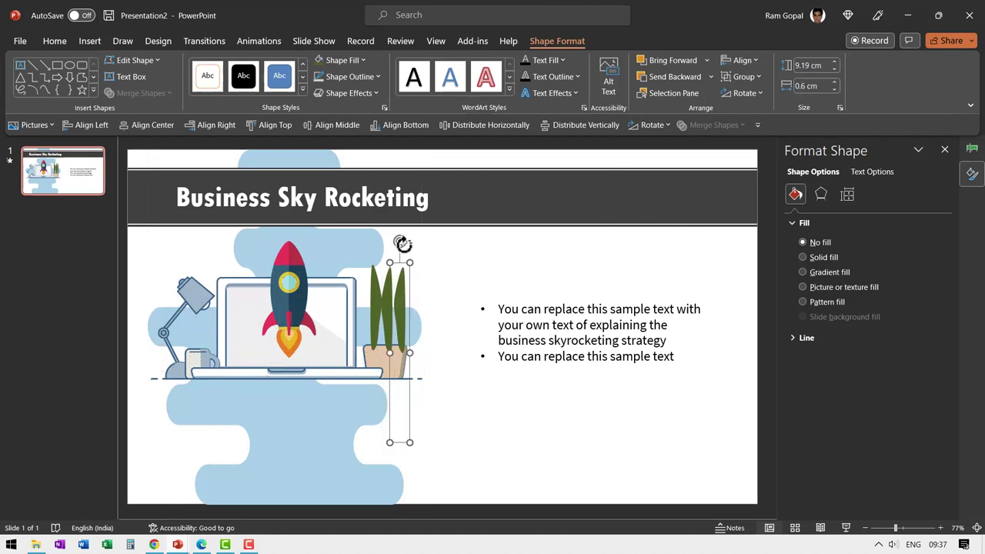
pyautogui.moveTo(403, 244); pyautogui.dragTo(416, 246)
pyautogui.moveTo(406, 294); pyautogui.dragTo(377, 294)
pyautogui.moveTo(378, 236); pyautogui.dragTo(370, 235)
pyautogui.click(422, 409)
pyautogui.click(458, 436)
# Send the plant pot to the back, behind the leaves.
pyautogui.click(458, 436)
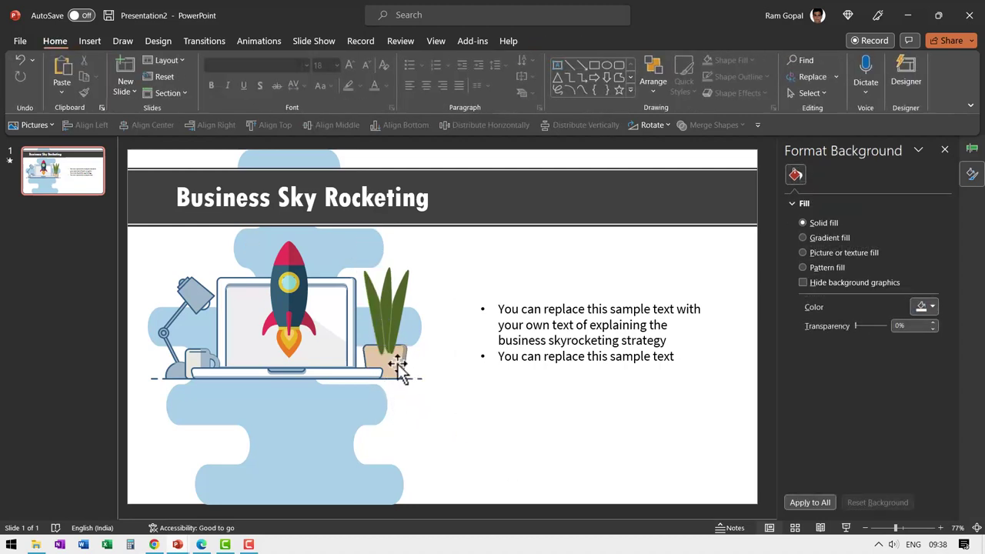
pyautogui.click(400, 371)
pyautogui.rightClick(399, 371)
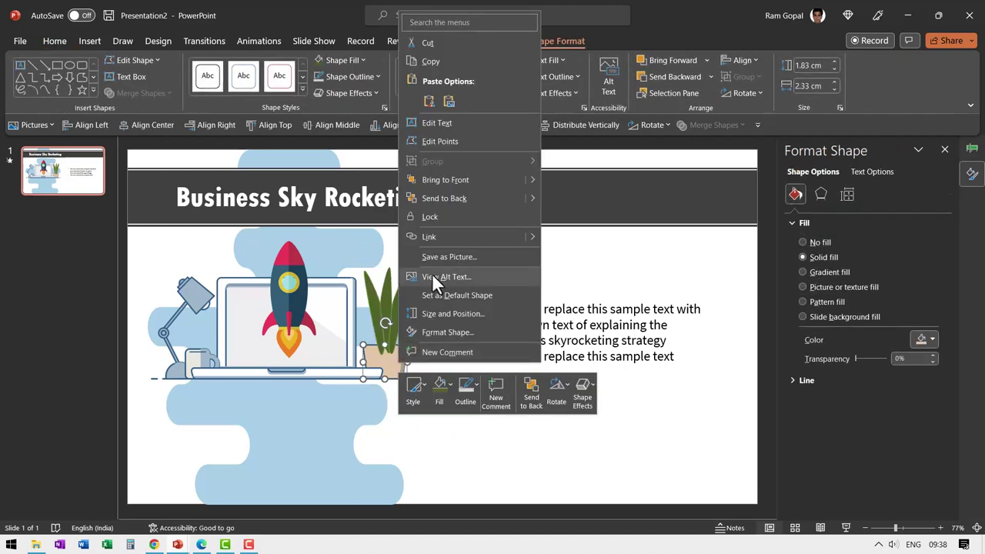
pyautogui.click(452, 198)
pyautogui.click(464, 352)
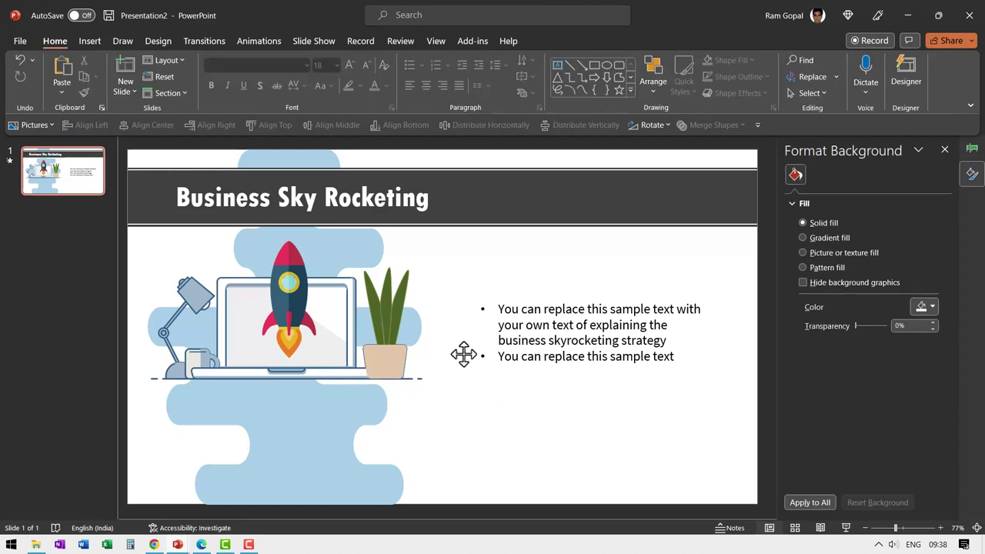
# Apply the Spin emphasis animation to the three leaf groups.
pyautogui.click(369, 294)
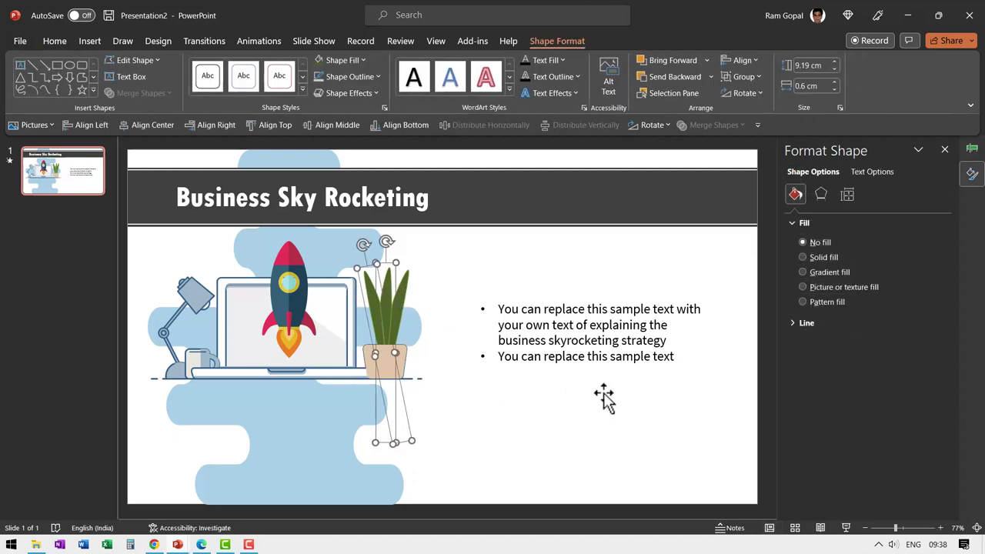
pyautogui.click(278, 43)
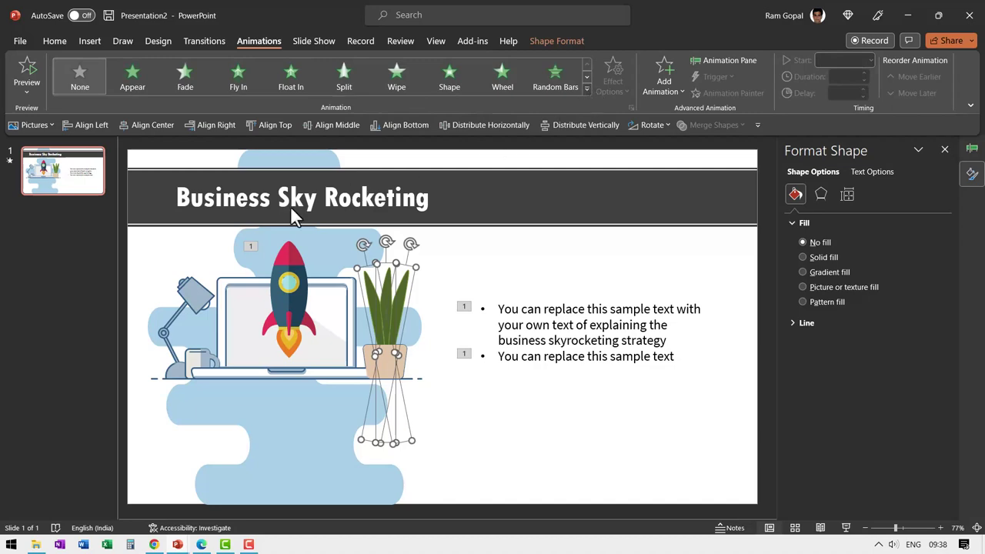
pyautogui.click(586, 89)
pyautogui.click(238, 254)
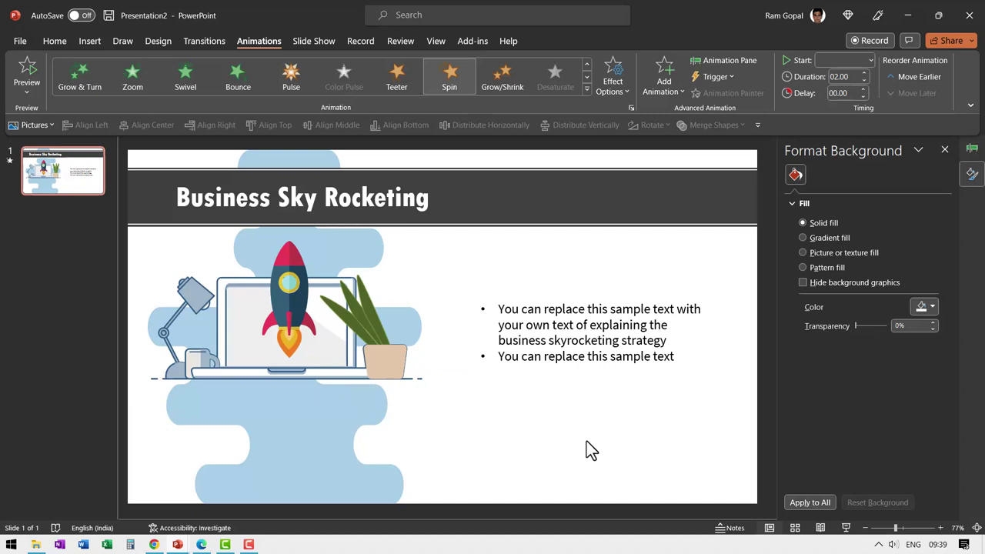
pyautogui.click(538, 181)
# Set the three leaf spins to a custom 15° clockwise amount with Auto-reverse.
pyautogui.click(723, 62)
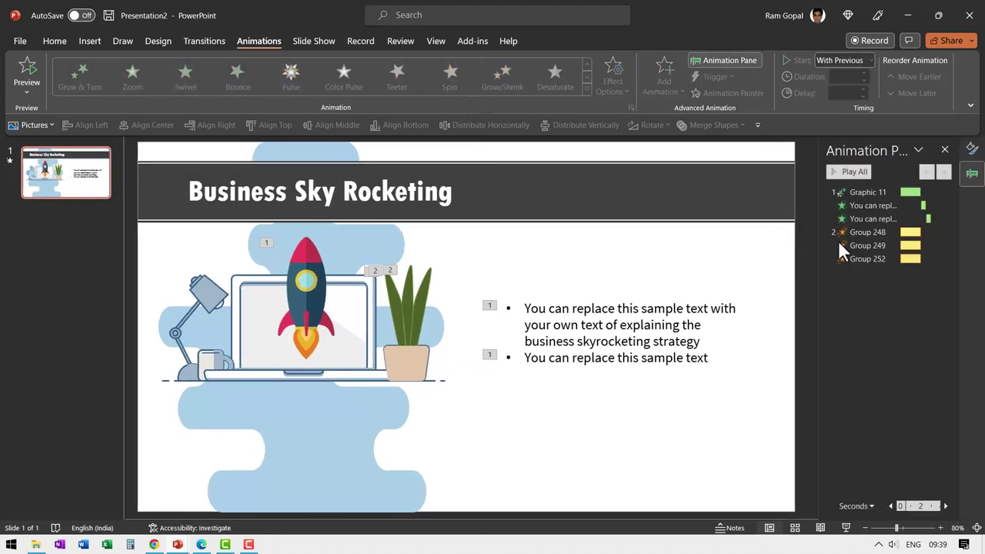
pyautogui.click(840, 232)
pyautogui.keyDown('shift'); pyautogui.click(872, 259); pyautogui.keyUp('shift')
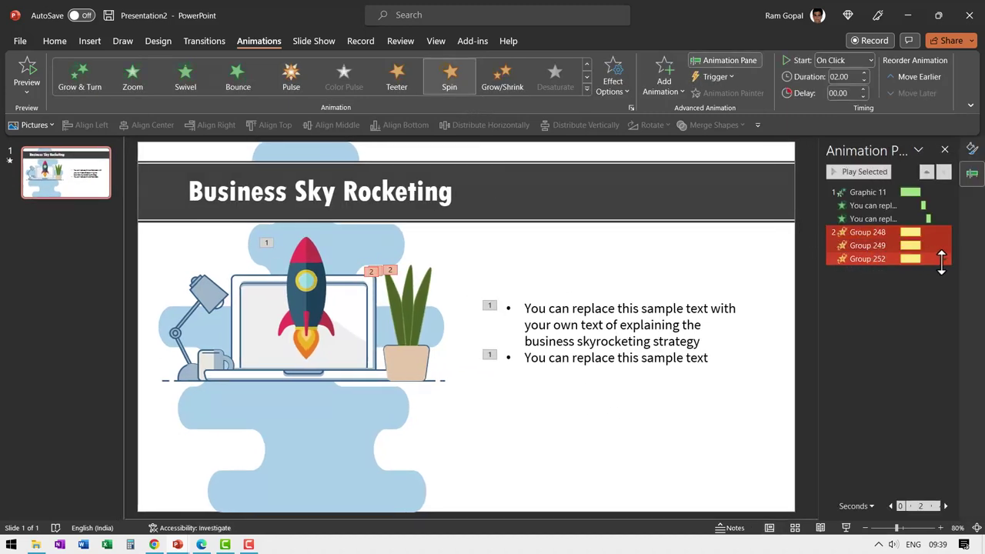
pyautogui.click(946, 258)
pyautogui.click(879, 319)
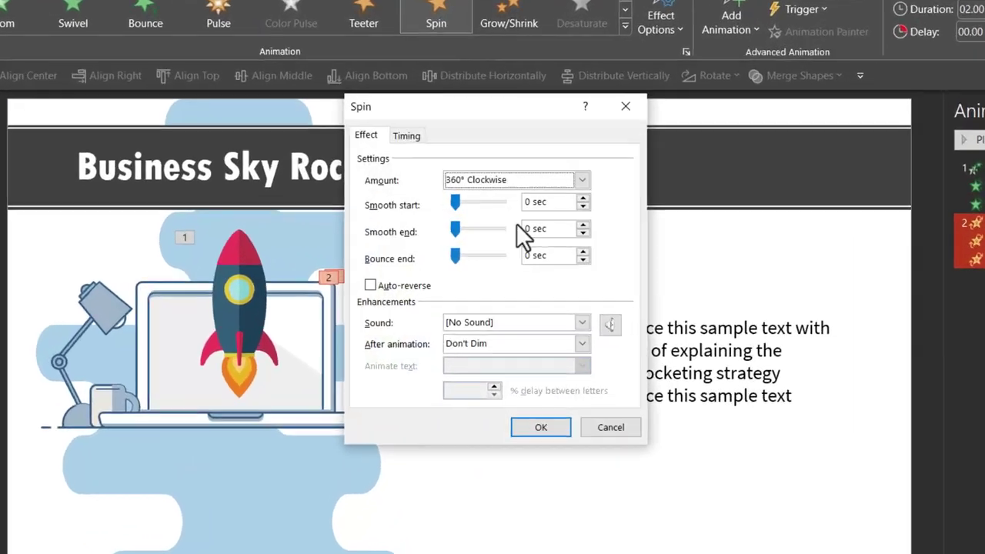
pyautogui.click(525, 204)
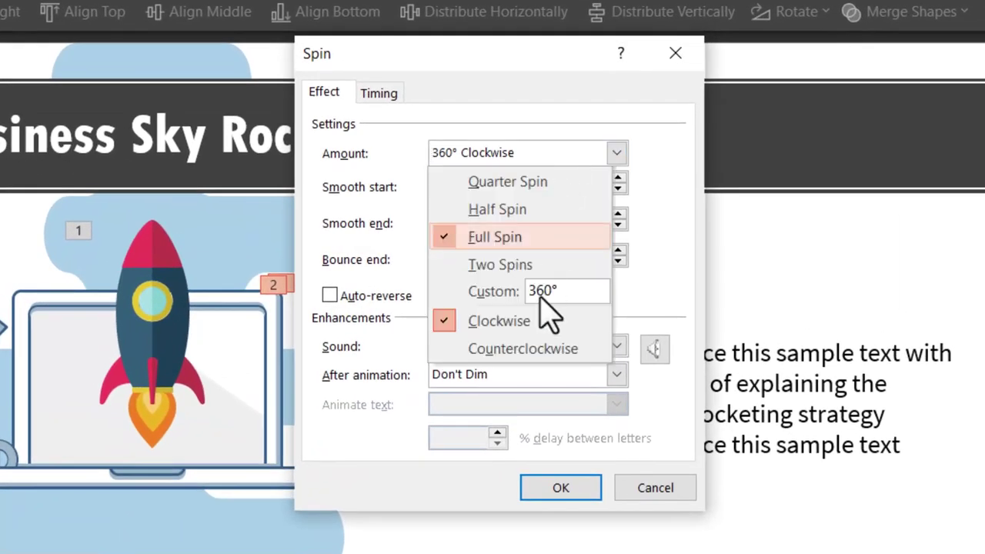
pyautogui.click(497, 289)
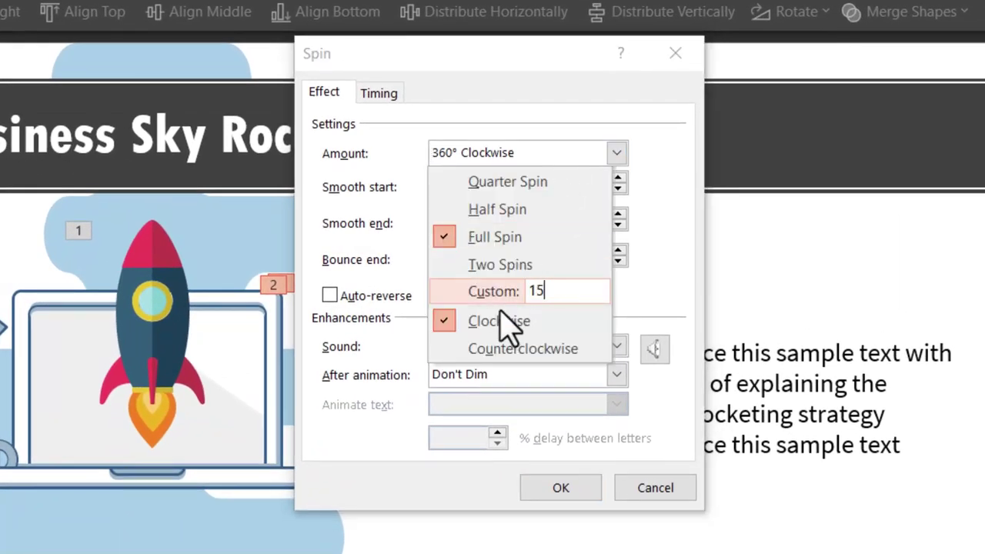
pyautogui.write('15')
pyautogui.press('Return')
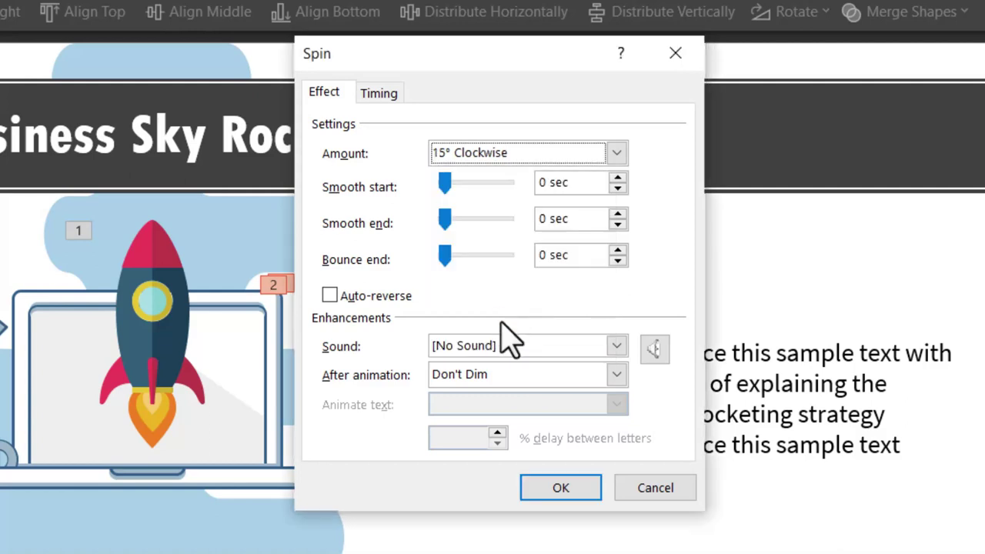
pyautogui.click(340, 301)
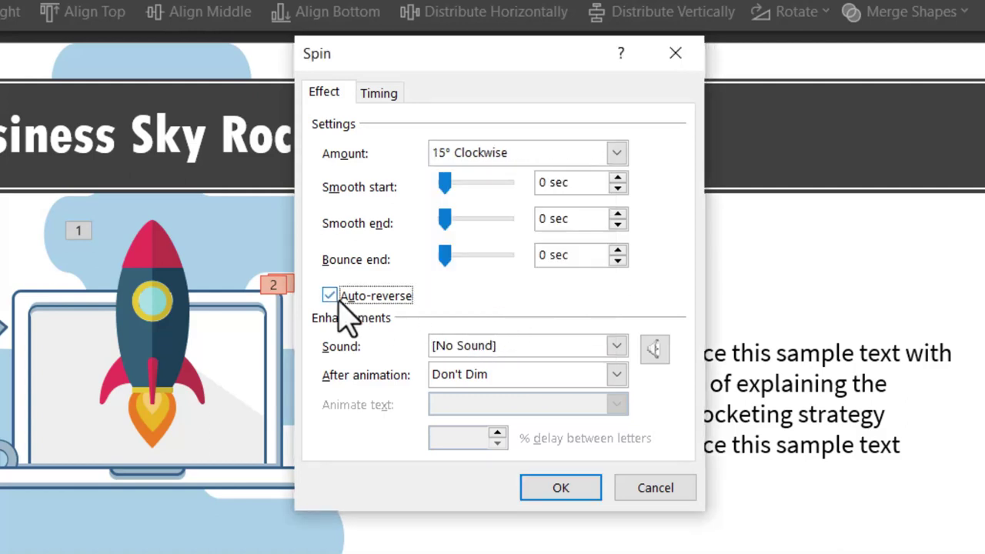
# Make the leaf spins repeat Until End of Slide.
pyautogui.click(380, 93)
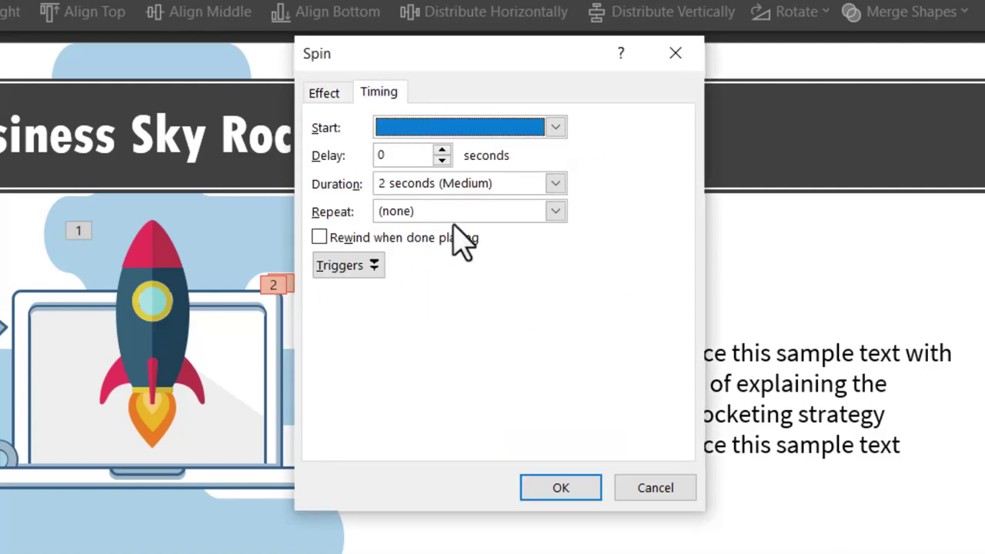
pyautogui.click(556, 211)
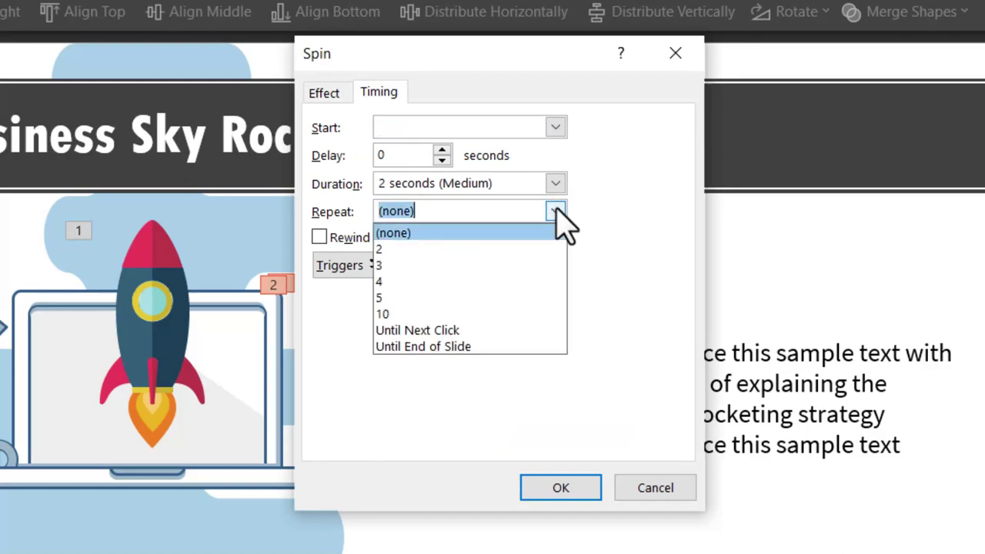
pyautogui.click(432, 347)
pyautogui.click(558, 488)
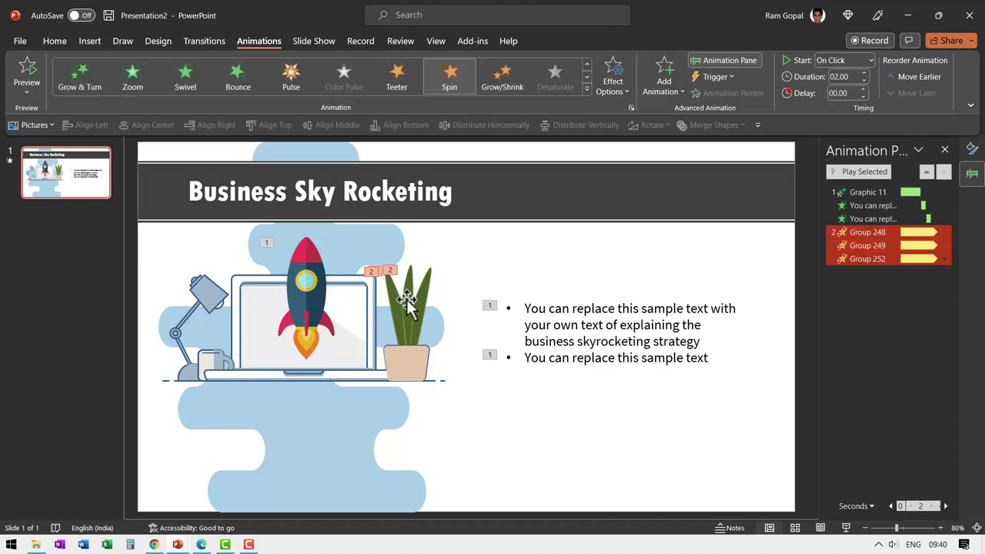
# Delay Group 249's spin by 0.5 s and Group 252's by 1 s.
pyautogui.click(837, 277)
pyautogui.click(869, 245)
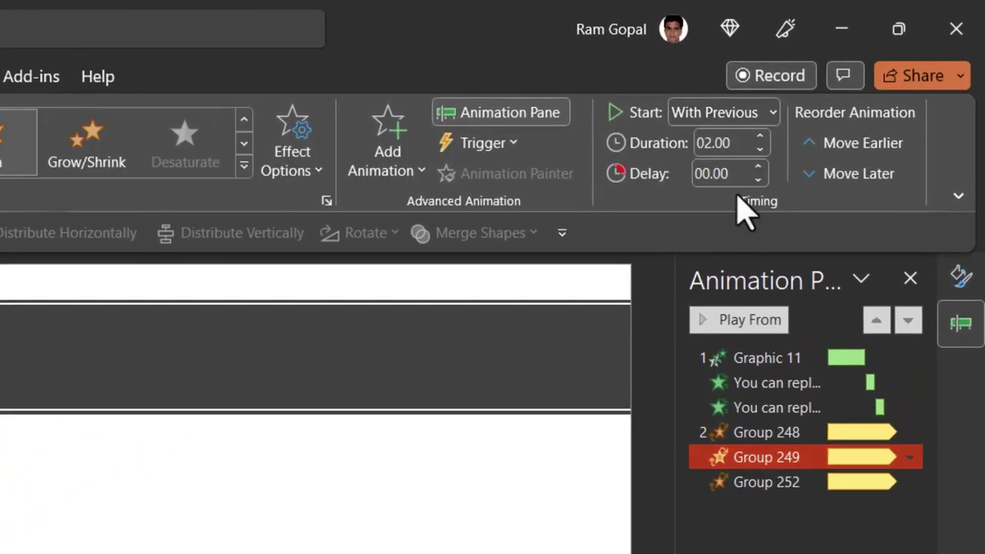
pyautogui.click(739, 174)
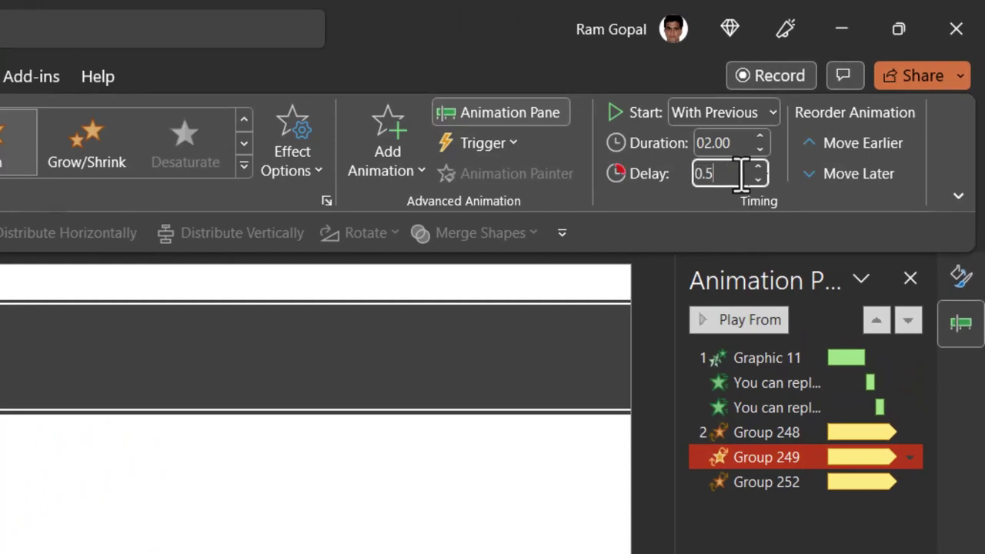
pyautogui.click(770, 482)
pyautogui.click(731, 175)
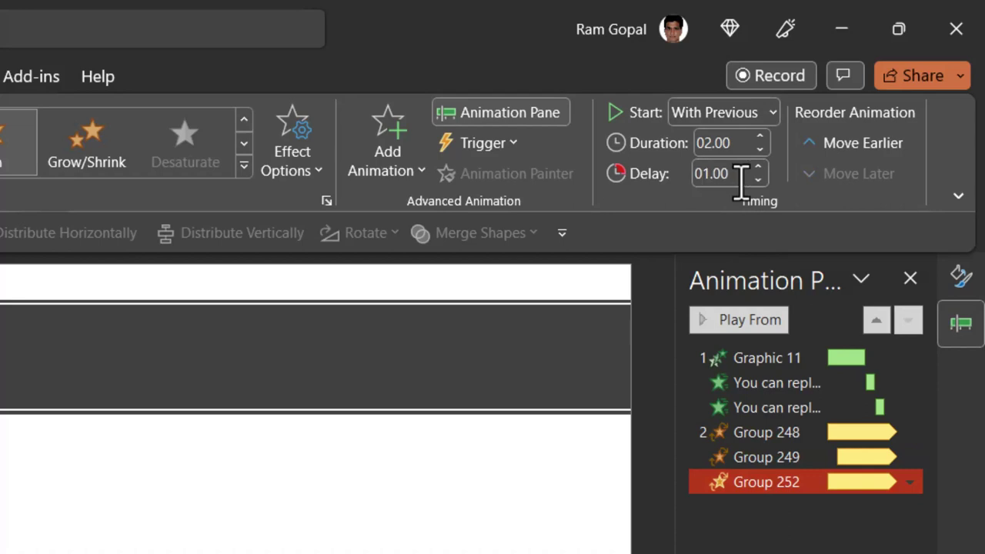
pyautogui.press('Return')
# Move the Group 248, 249 and 252 animations above Graphic 11 in the Animation Pane.
pyautogui.keyDown('ctrl'); pyautogui.click(751, 432); pyautogui.keyUp('ctrl')
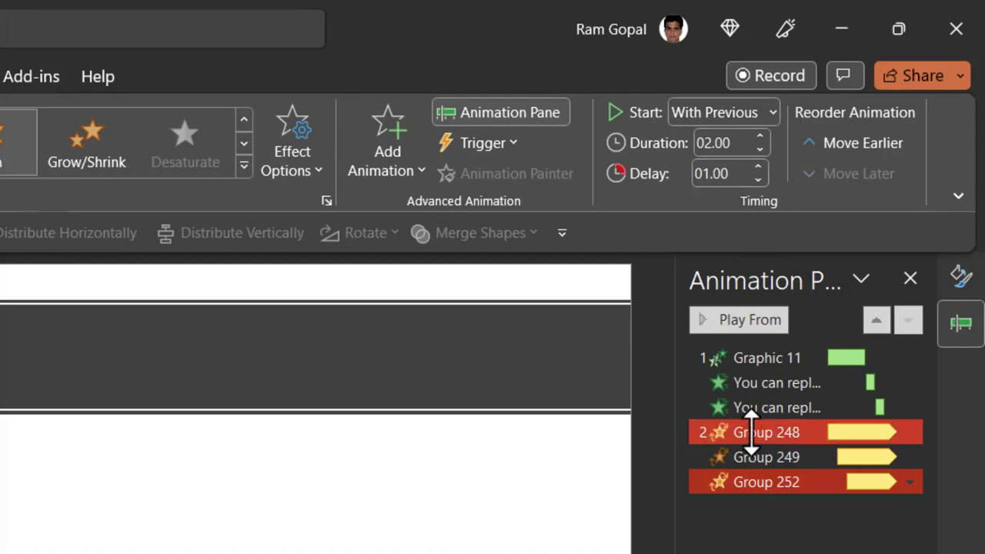
pyautogui.click(751, 432)
pyautogui.keyDown('shift'); pyautogui.click(765, 457); pyautogui.keyUp('shift')
pyautogui.keyDown('shift'); pyautogui.click(764, 481); pyautogui.keyUp('shift')
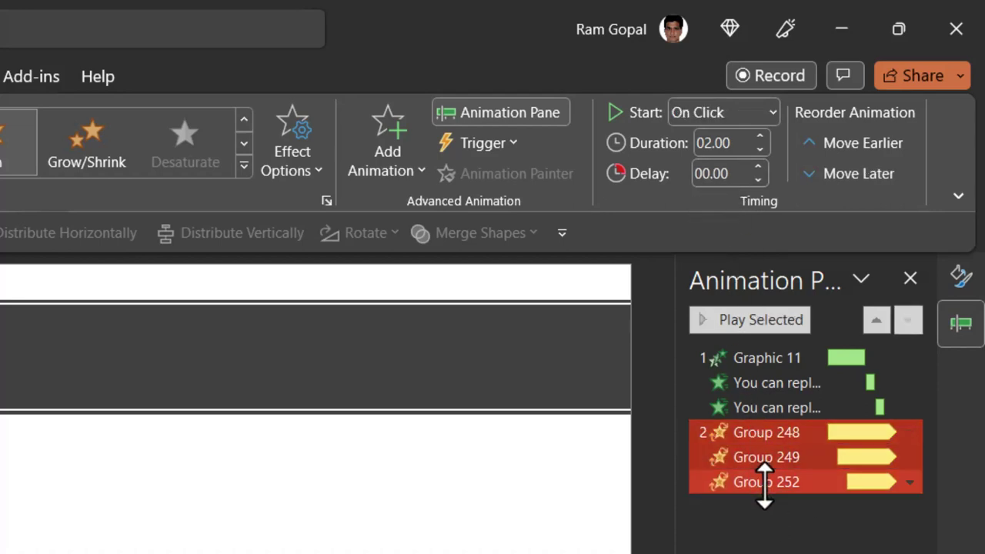
pyautogui.moveTo(770, 469); pyautogui.dragTo(790, 347)
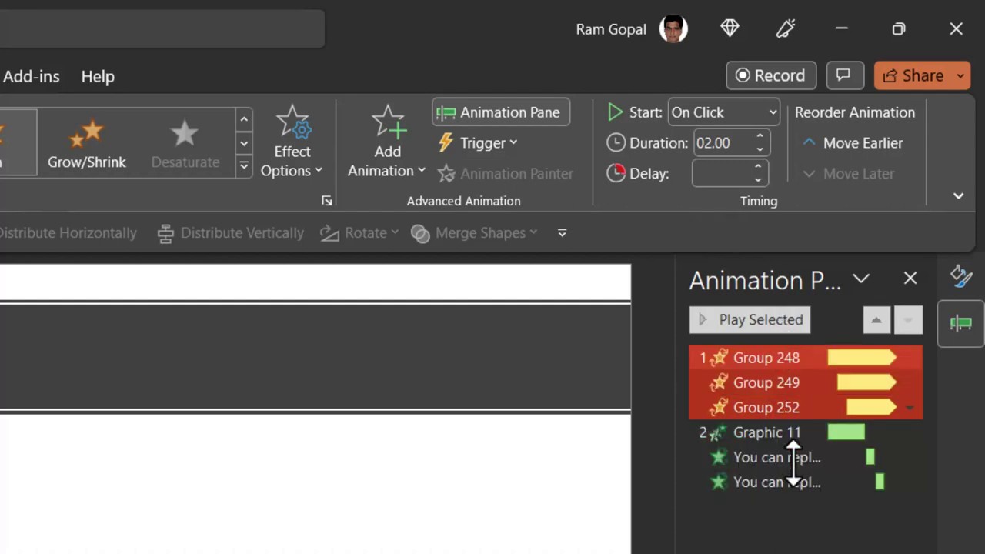
# Set Group 248 to start With Previous and preview the slide show.
pyautogui.click(762, 361)
pyautogui.click(708, 119)
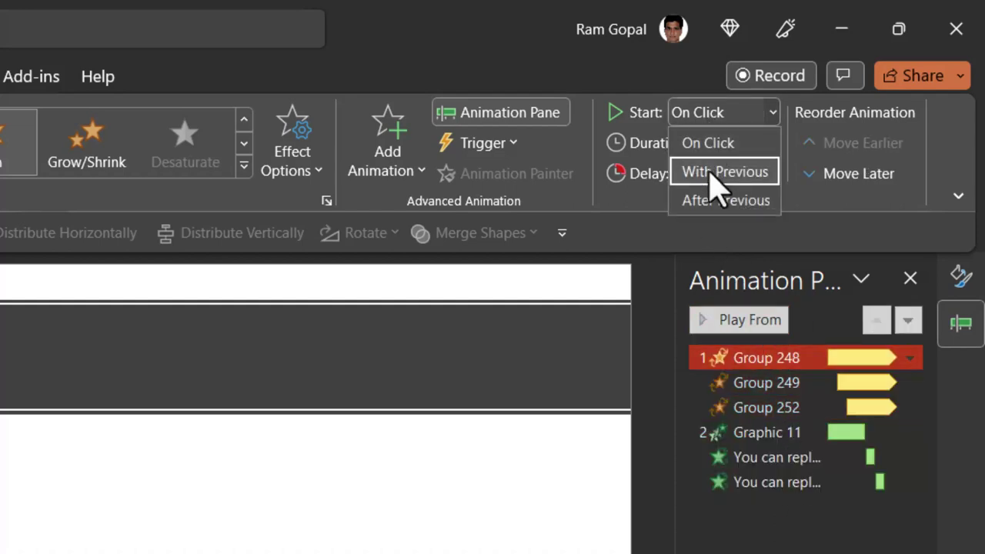
pyautogui.click(716, 172)
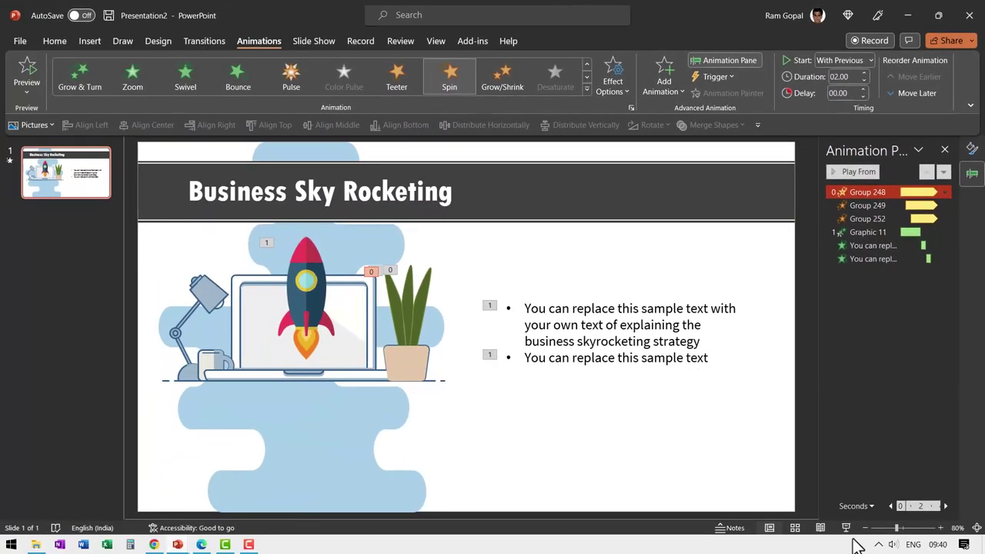
pyautogui.click(846, 530)
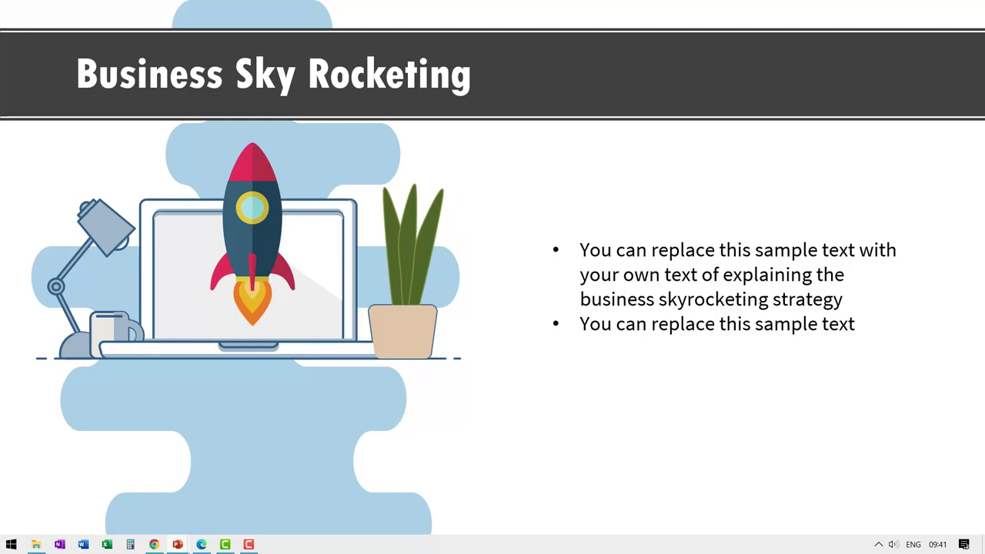
# End the slideshow preview and return to editing view.
pyautogui.press('Escape')
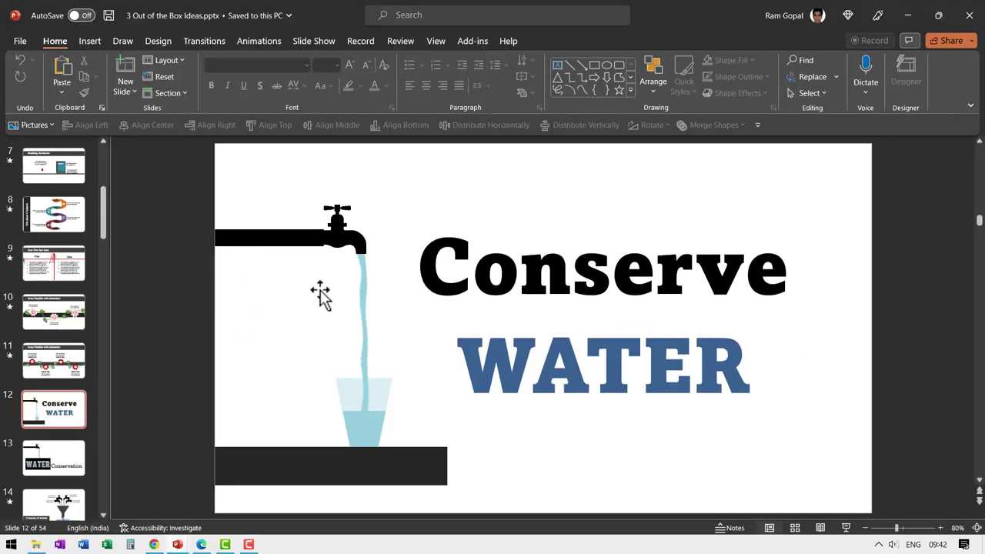
# Copy the water-stream picture into Presentation2, shorten it, and place it over the mug.
pyautogui.click(359, 280)
pyautogui.rightClick(359, 280)
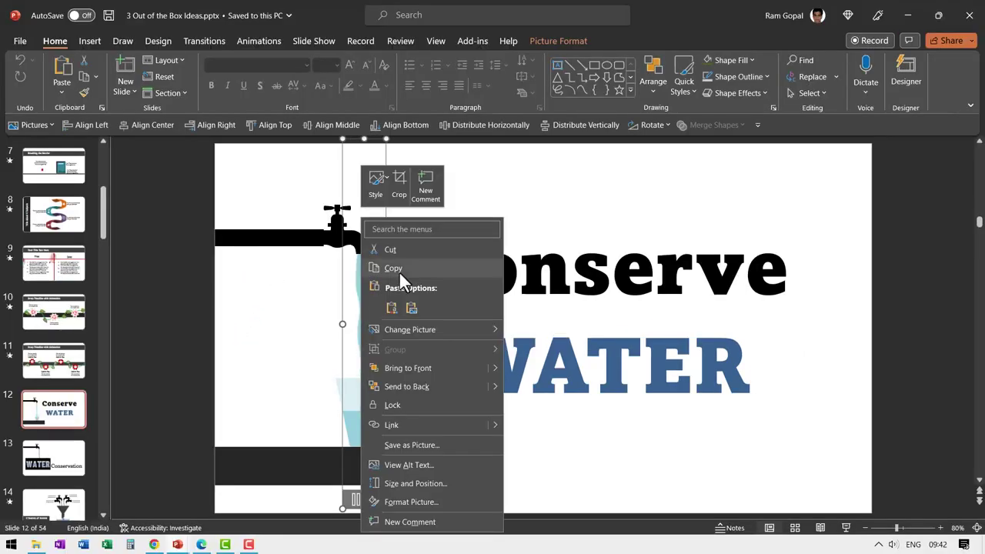
pyautogui.click(399, 270)
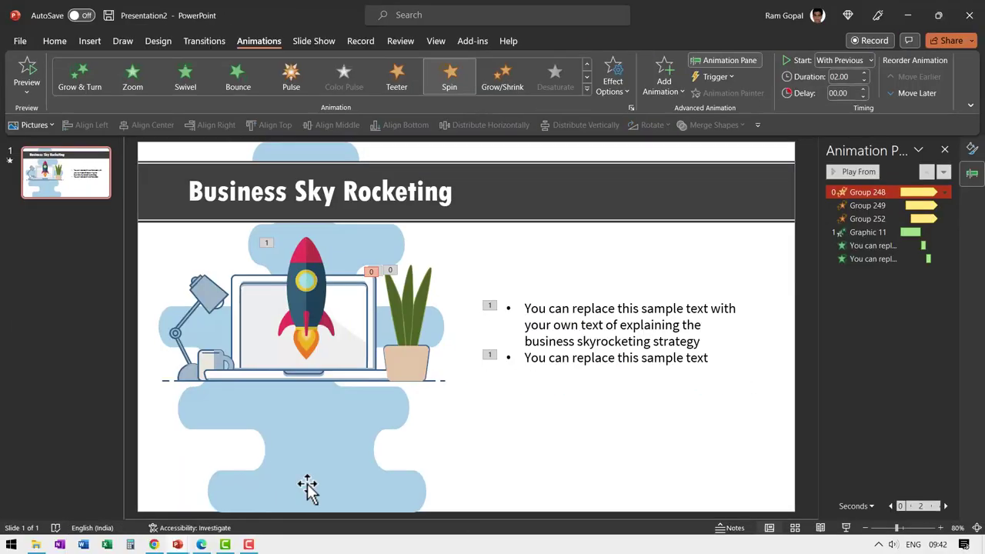
pyautogui.rightClick(649, 484)
pyautogui.click(680, 344)
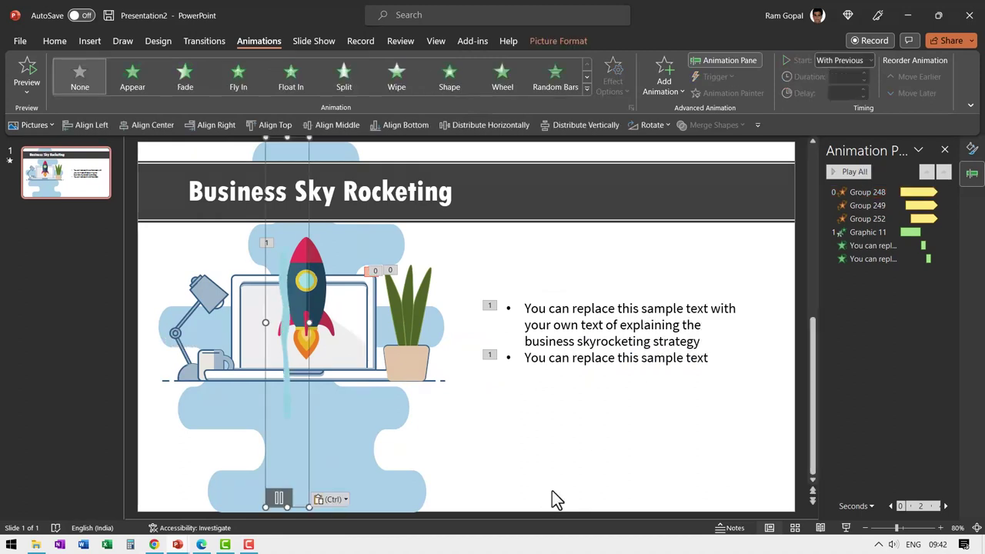
pyautogui.moveTo(287, 138); pyautogui.dragTo(288, 429)
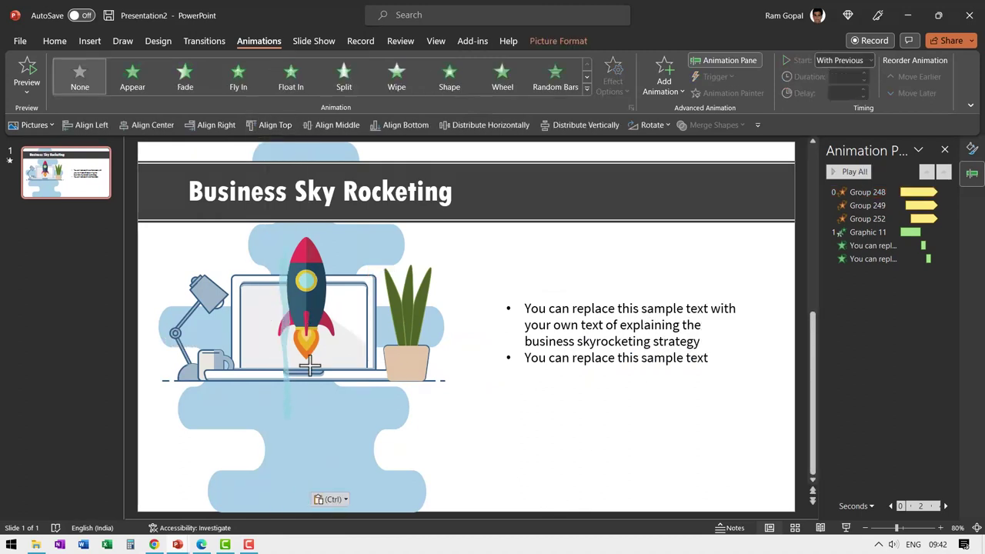
pyautogui.moveTo(270, 374); pyautogui.dragTo(222, 317)
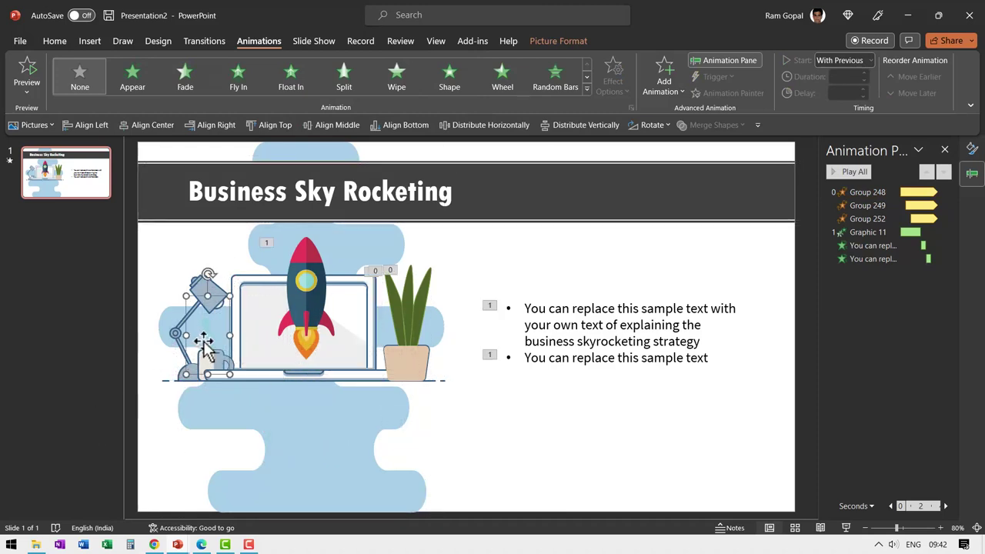
# Recolour the stream picture with a grey preset so it looks like smoke.
pyautogui.click(561, 41)
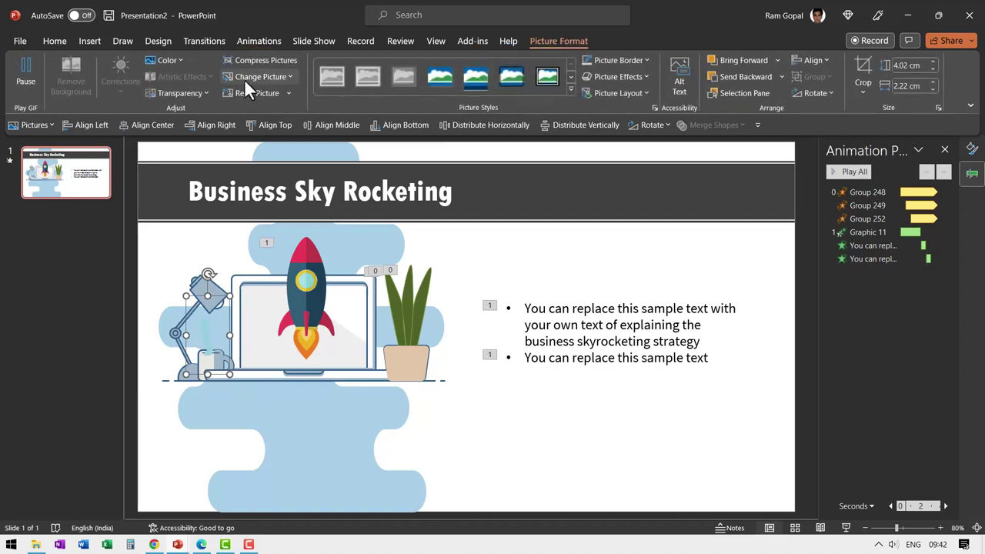
pyautogui.click(181, 59)
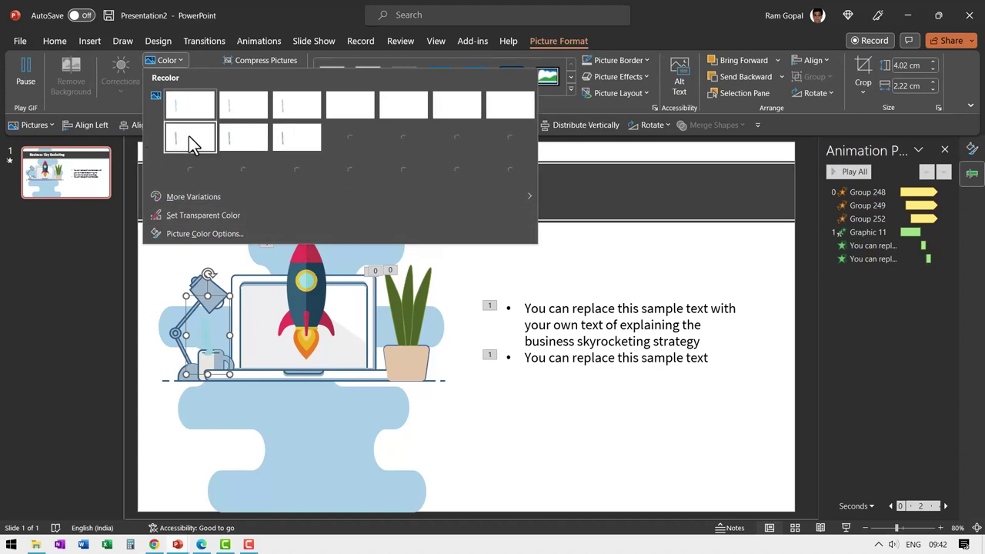
pyautogui.click(189, 136)
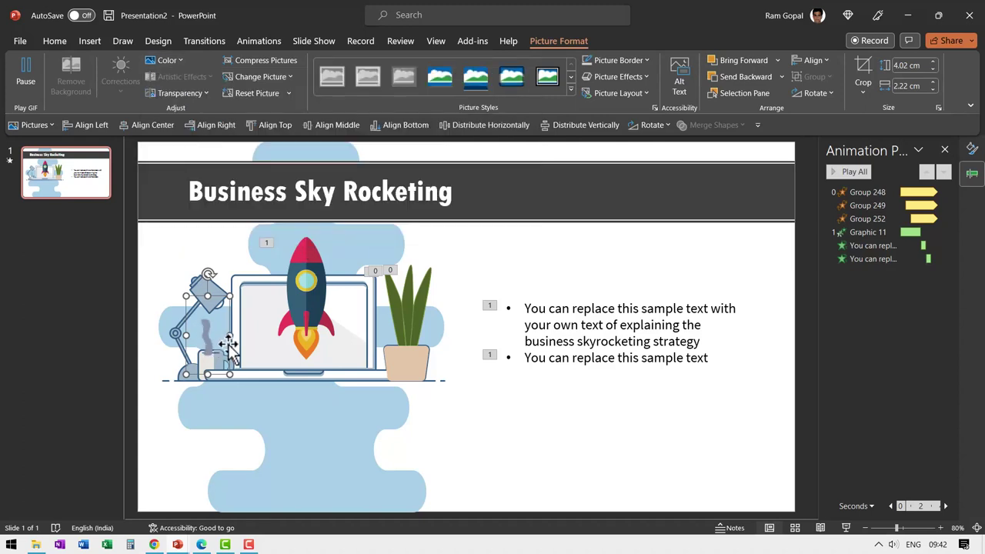
pyautogui.click(684, 491)
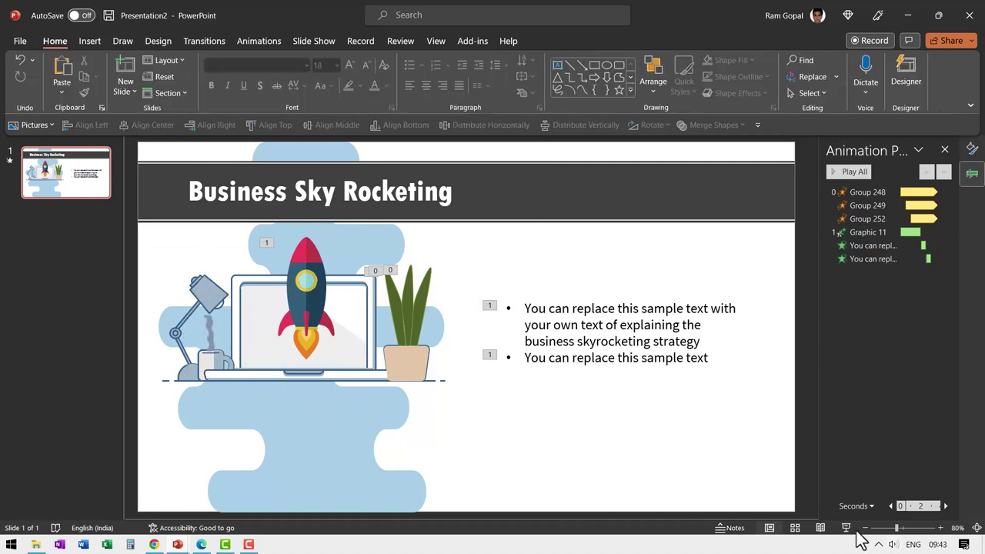